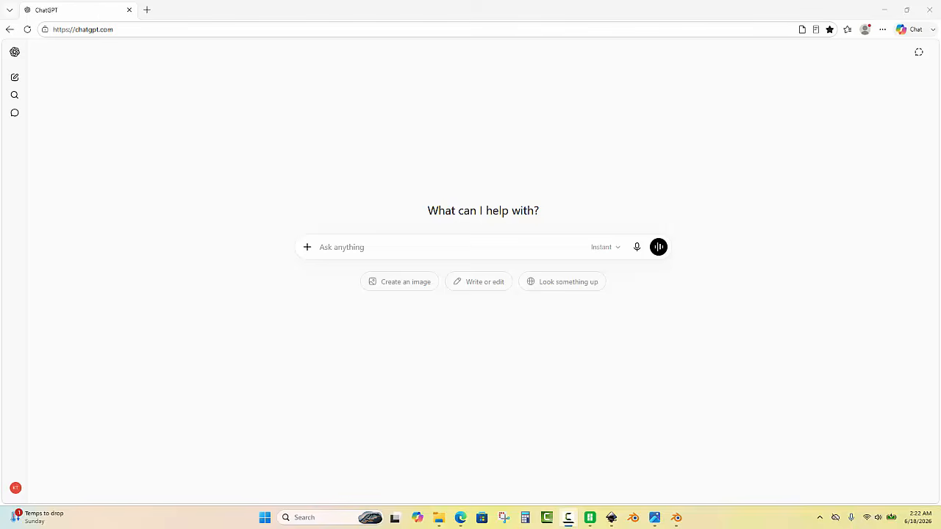
Attach the image cleveland_guardians_logo_primary_20227577.png to the new prompt and close the image viewer.
drag(796, 86, 493, 254)
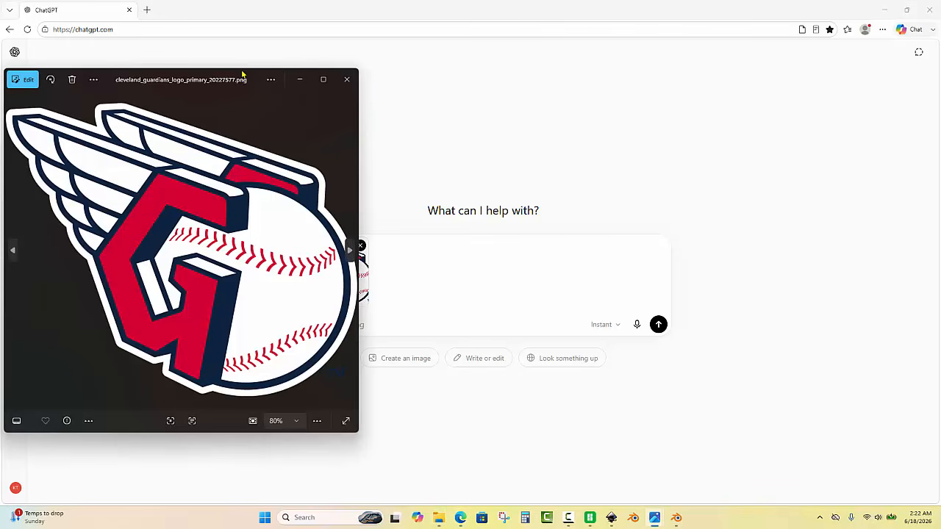
drag(246, 74, 754, 68)
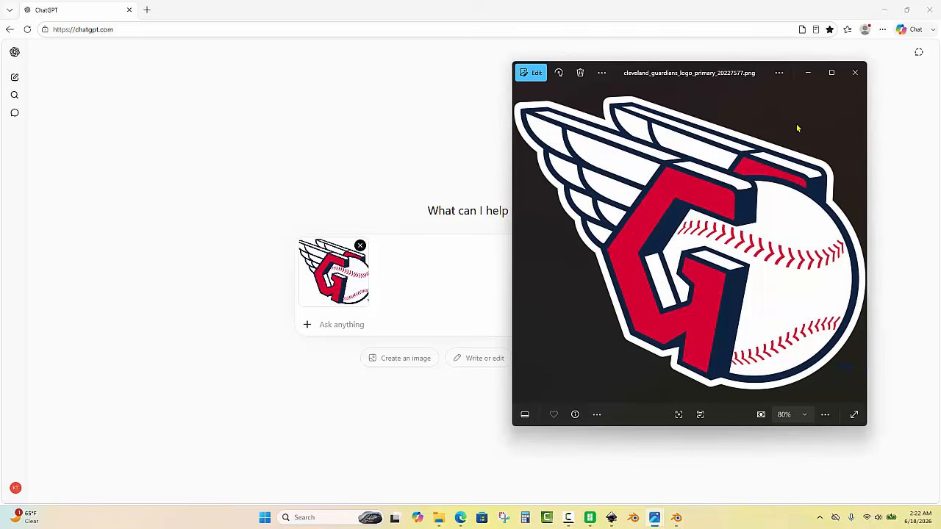
click(856, 73)
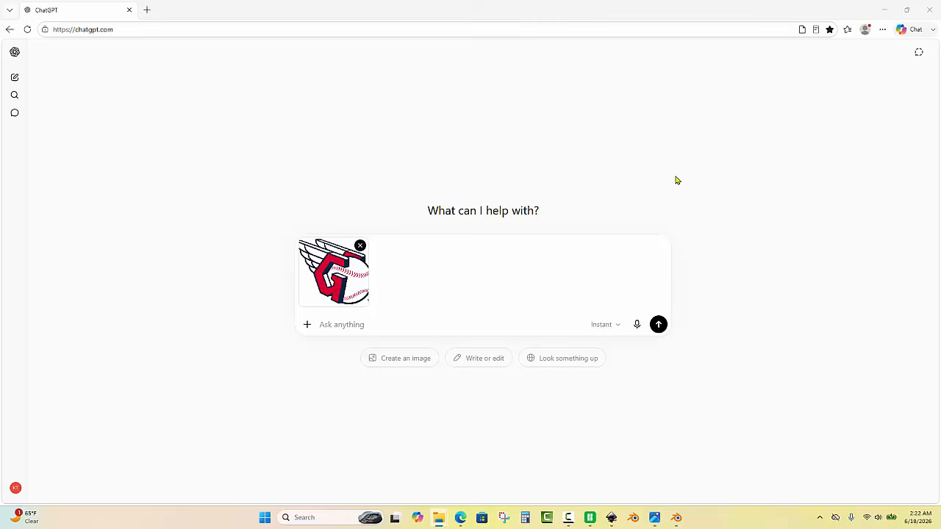
Dictate and send a prompt requesting a black and white image suitable for 3D printing and vinyl cutting, with bolder red stitching on the baseball.
click(639, 328)
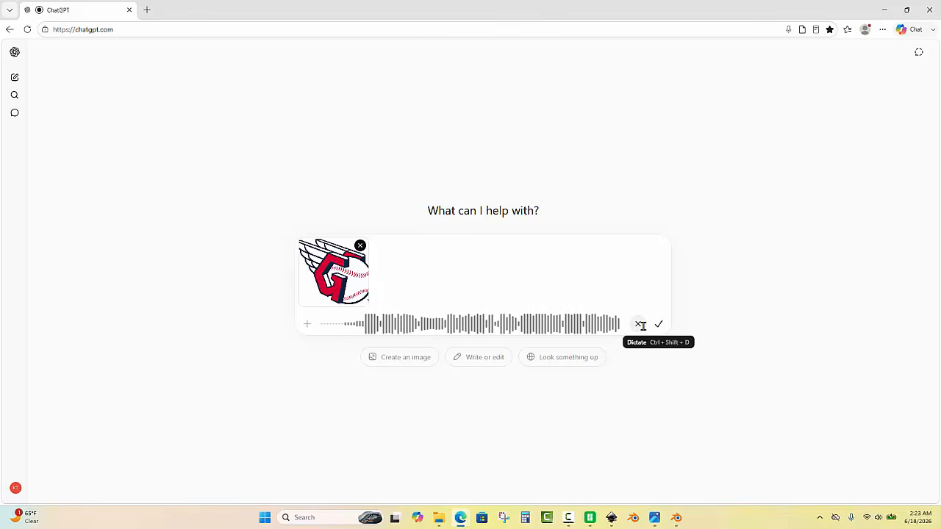
click(658, 324)
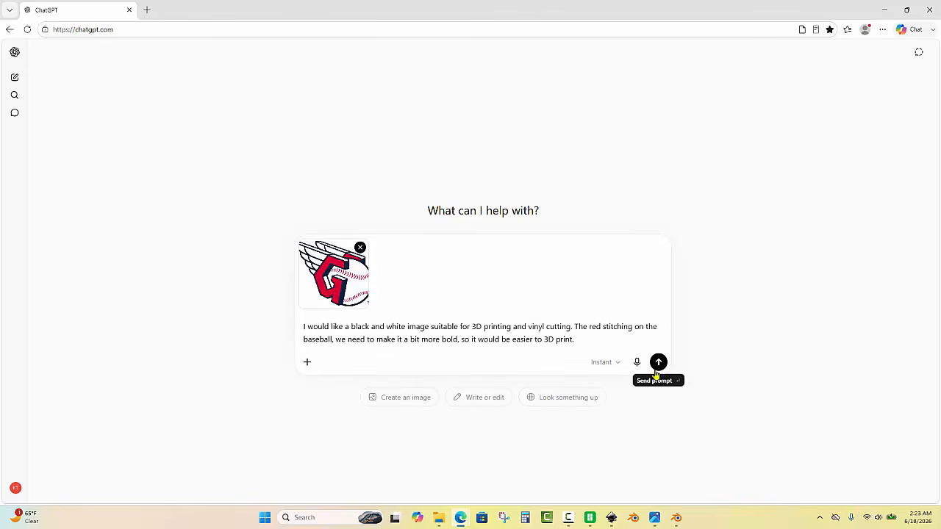
click(658, 362)
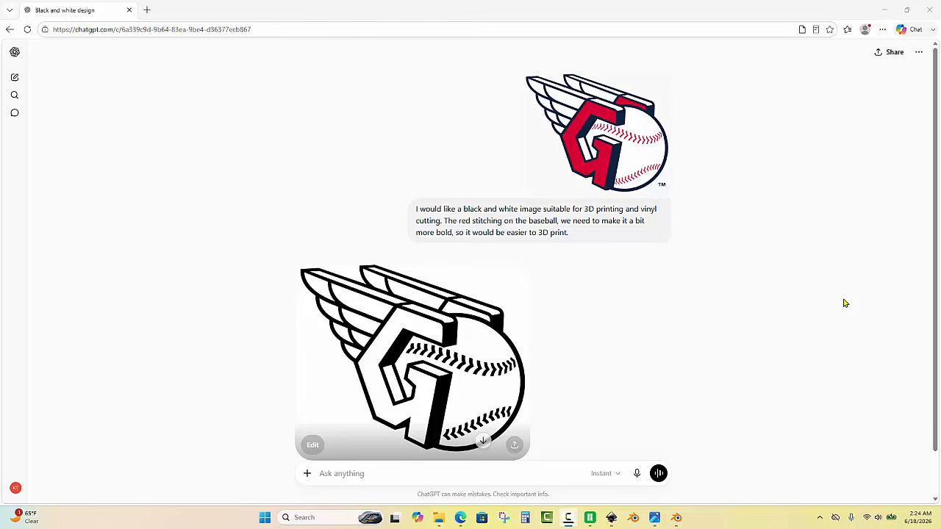
Open the generated black and white logo at full size and copy the image.
click(442, 360)
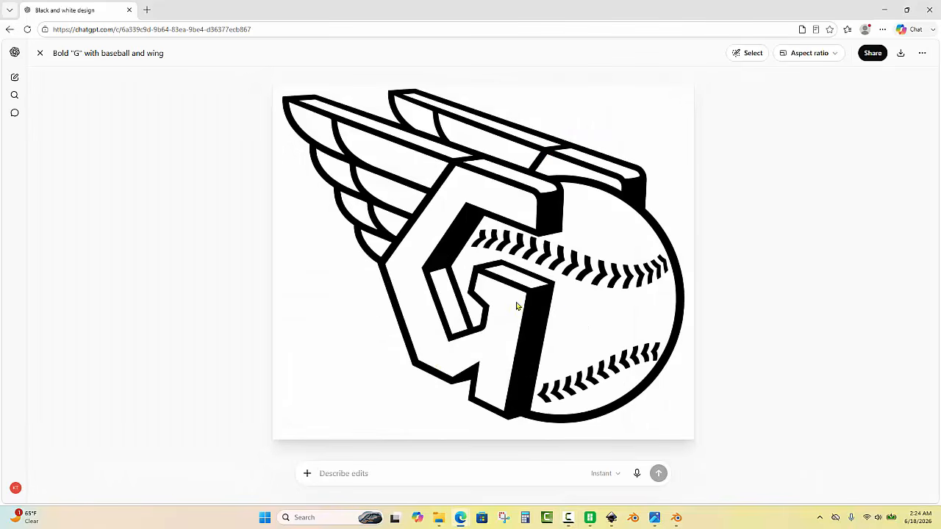
right_click(545, 311)
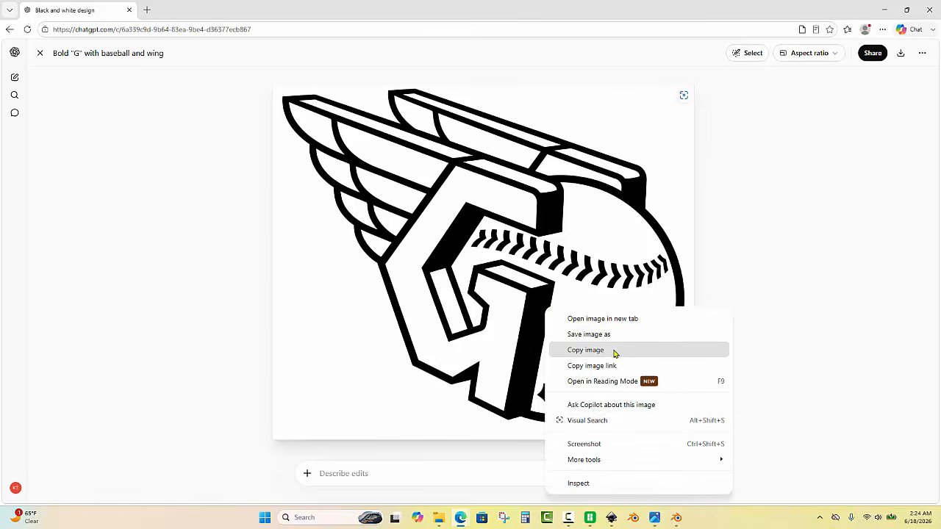
right_click(564, 238)
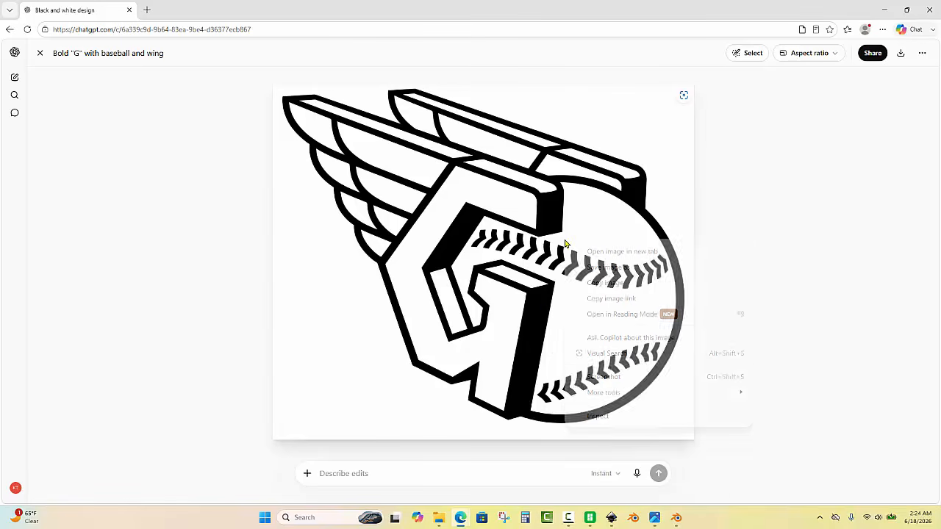
click(647, 286)
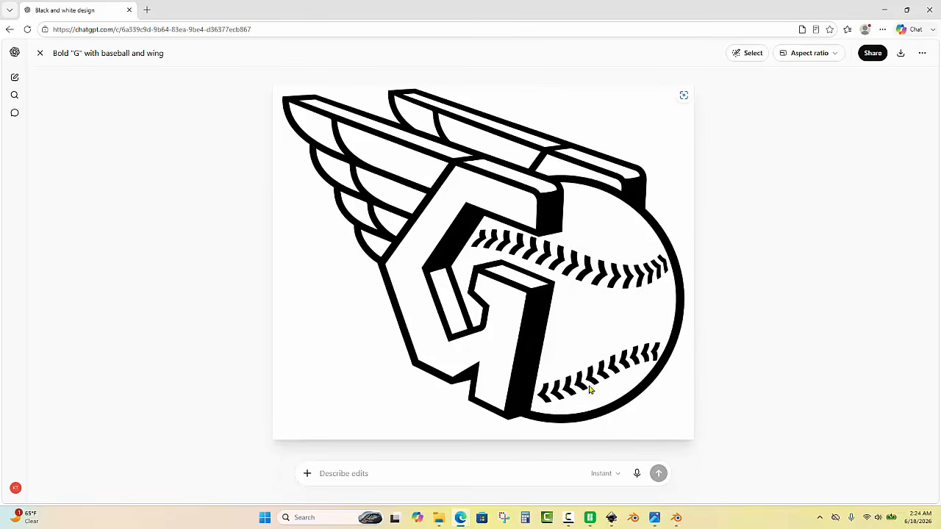
Switch to Inkscape, paste the copied logo into the empty document and move it beside the page.
mouse_move(611, 515)
click(664, 463)
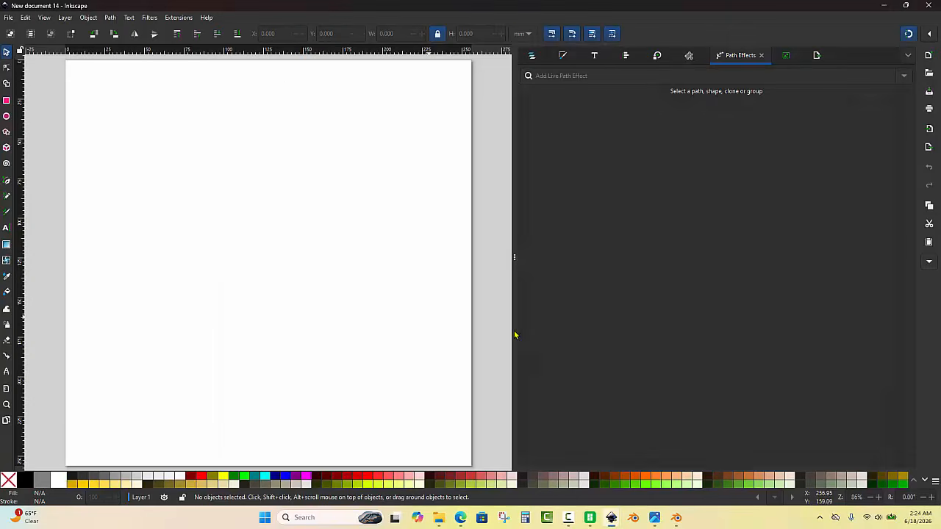
right_click(260, 195)
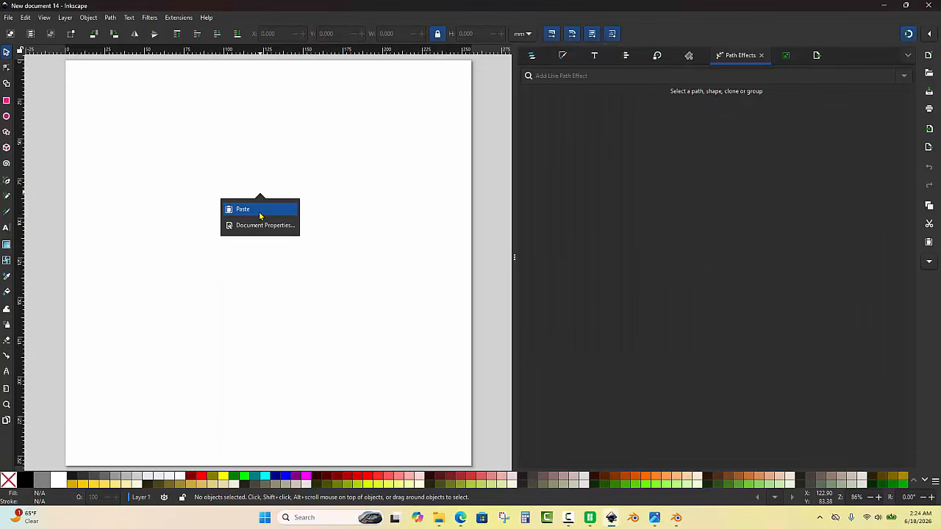
click(261, 210)
scroll(301, 223, down, 5)
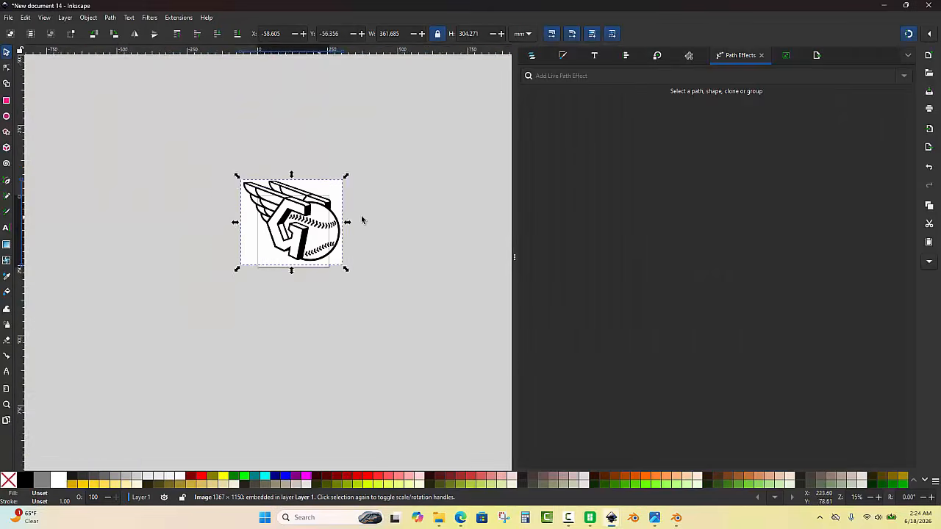
scroll(397, 220, up, 2)
drag(220, 211, 419, 234)
scroll(379, 239, down, 1)
scroll(457, 243, up, 2)
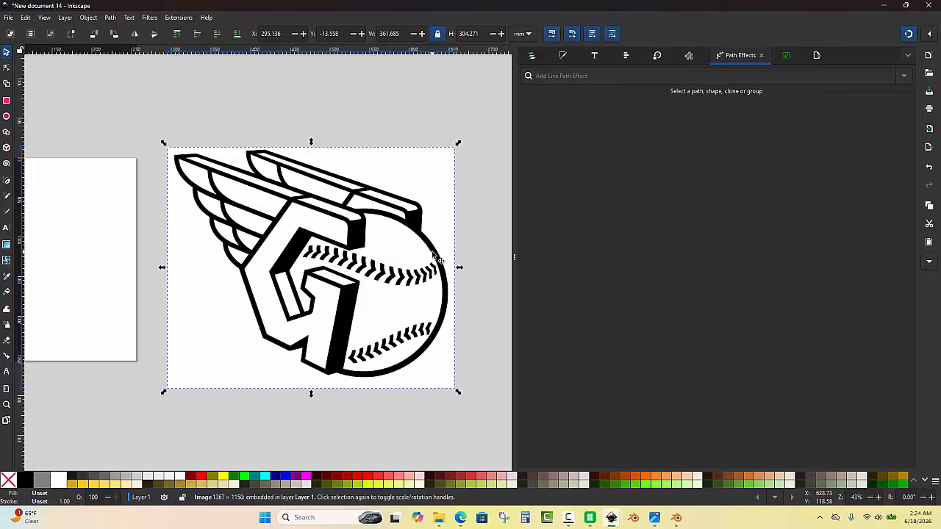
Trace the pasted logo bitmap as a single scan with brightness cutoff at threshold 0.450.
right_click(436, 257)
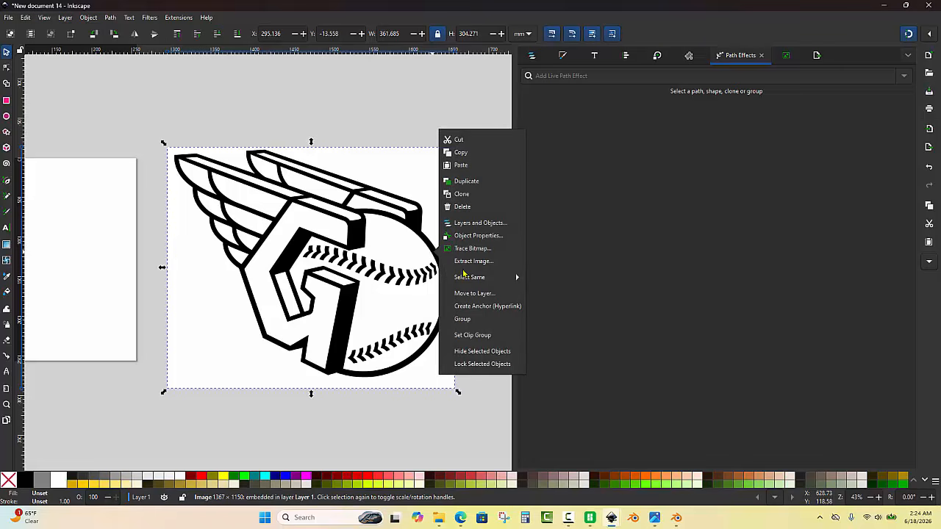
click(471, 248)
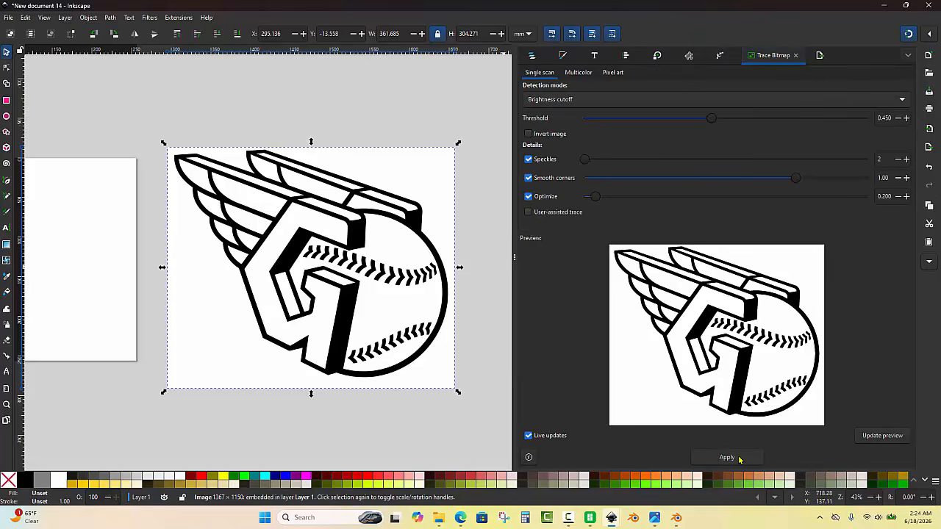
click(726, 457)
Move the traced logo path clear of the original bitmap, below and to its right, and deselect it.
ctrl+scroll(342, 294, down, 2)
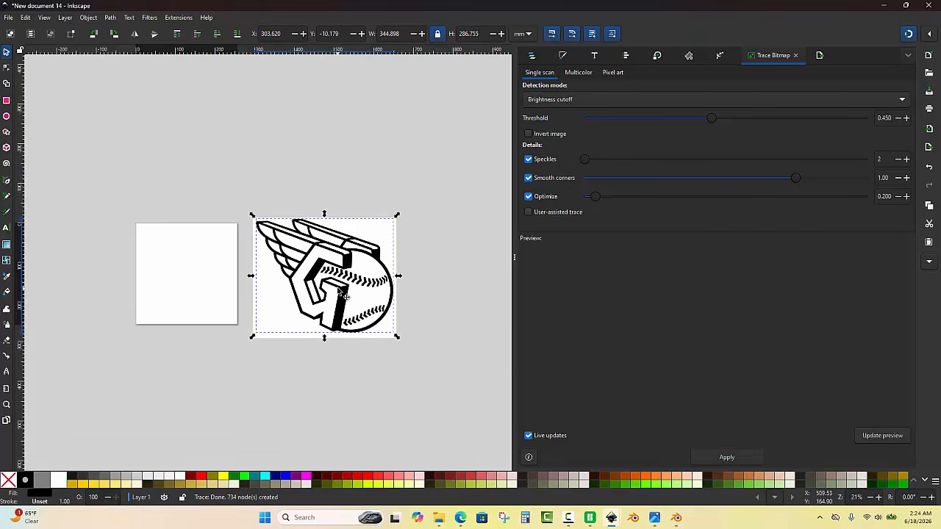
ctrl+scroll(338, 293, down, 2)
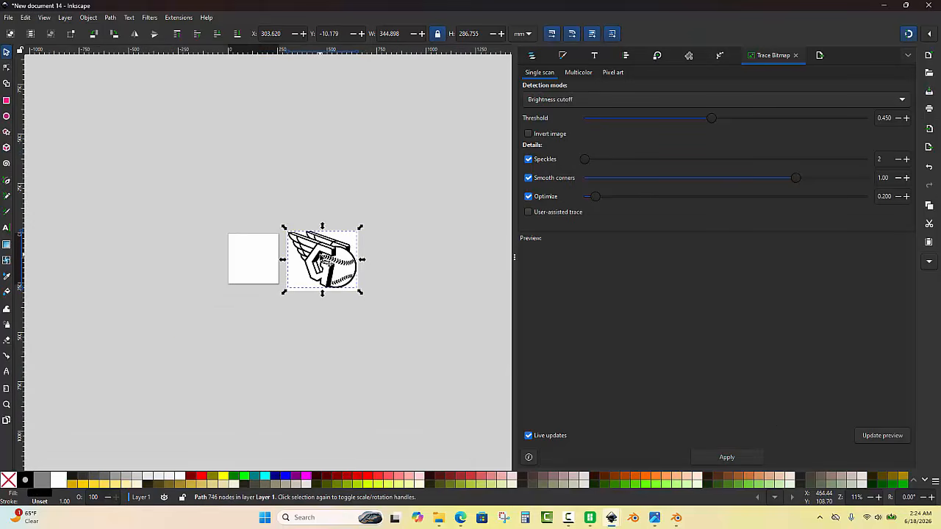
drag(324, 261, 374, 375)
ctrl+scroll(417, 405, up, 1)
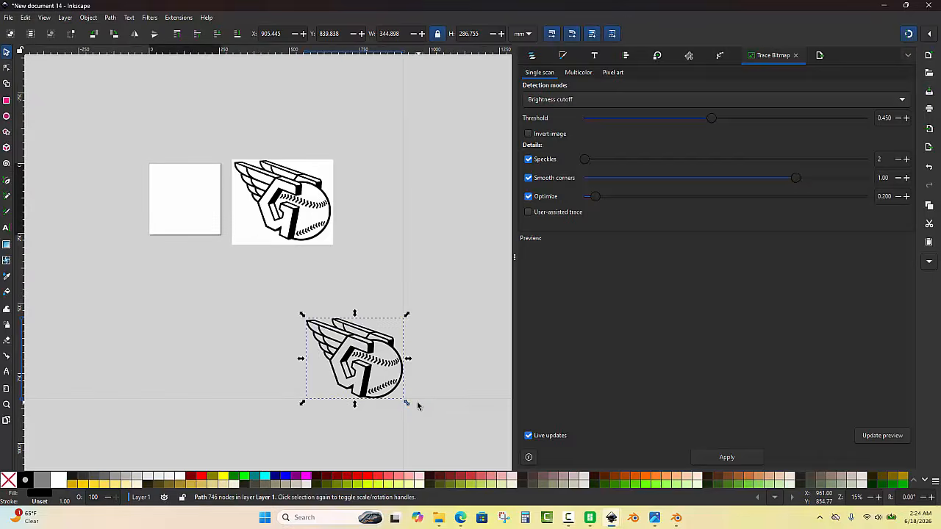
ctrl+scroll(378, 412, up, 1)
click(376, 410)
ctrl+scroll(375, 408, up, 2)
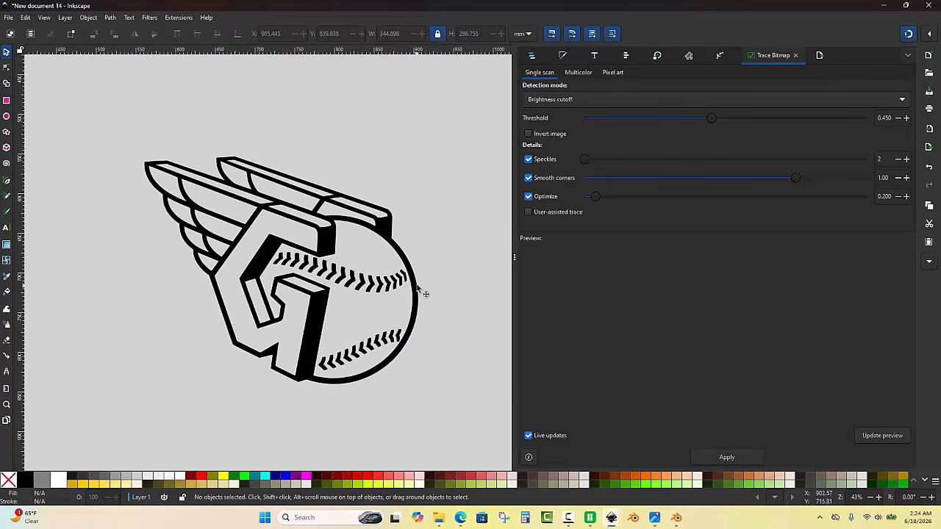
Break the traced logo path apart into separate paths and clear the selection.
click(422, 293)
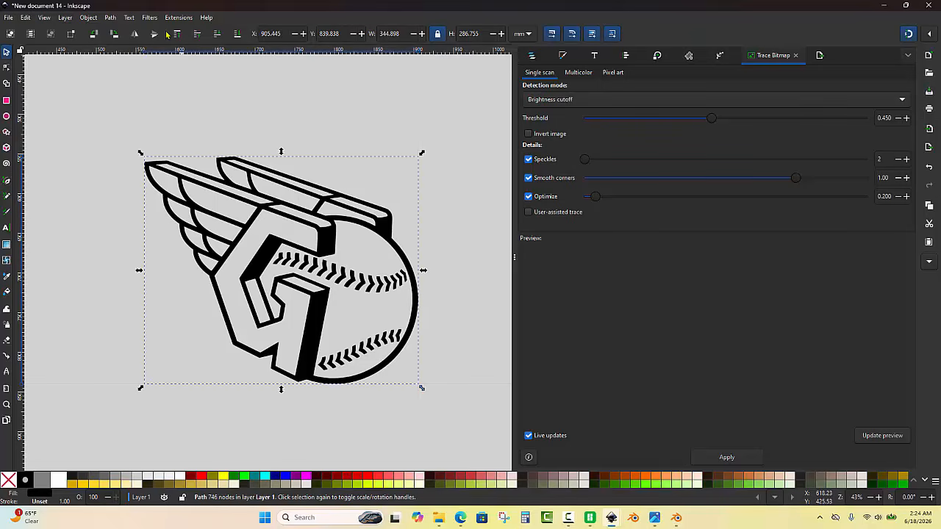
click(111, 18)
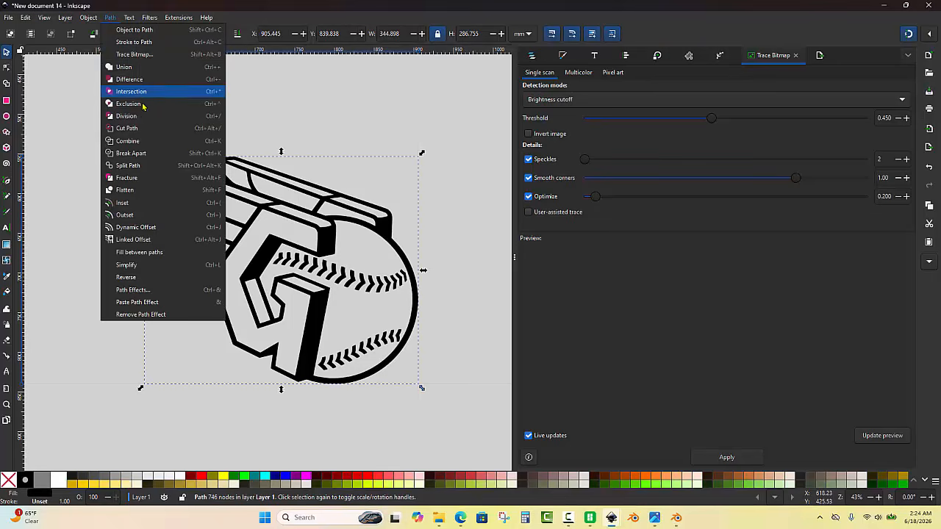
click(147, 153)
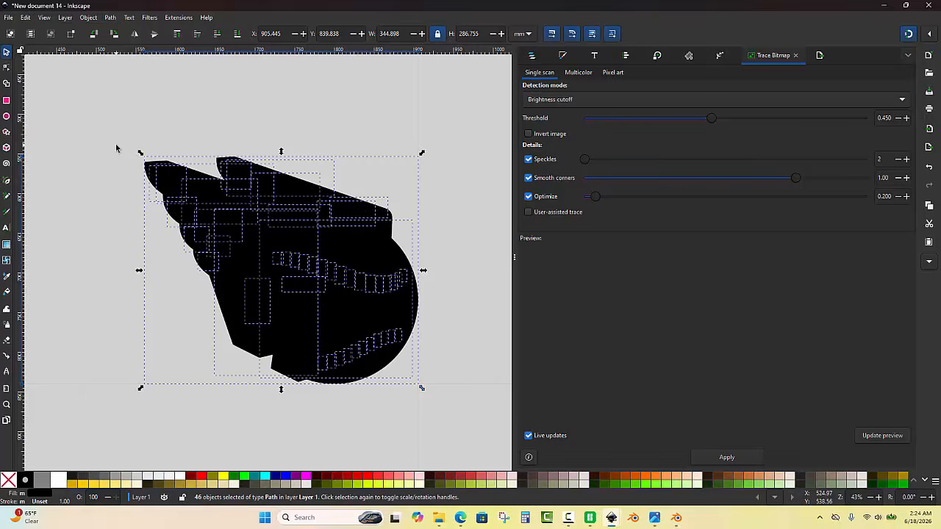
click(115, 148)
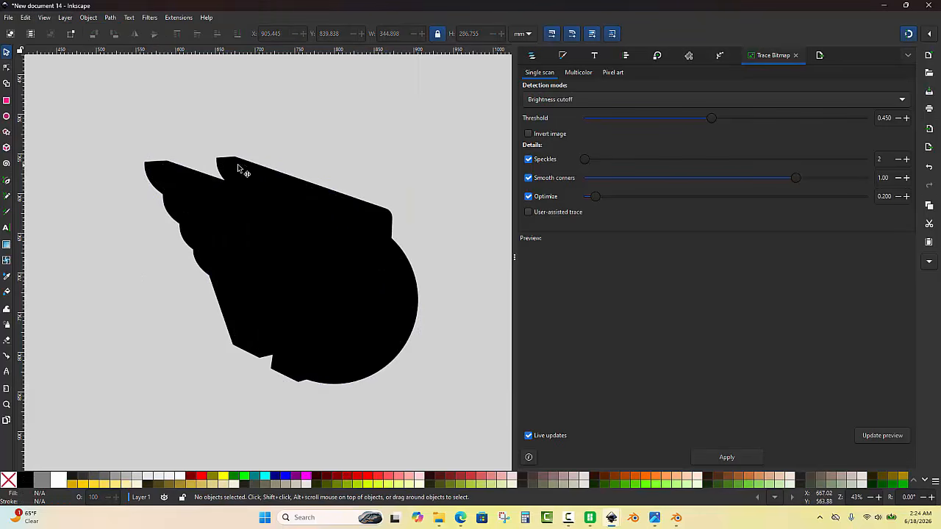
Fill the logo's outer silhouette path with white.
scroll(426, 203, up, 3)
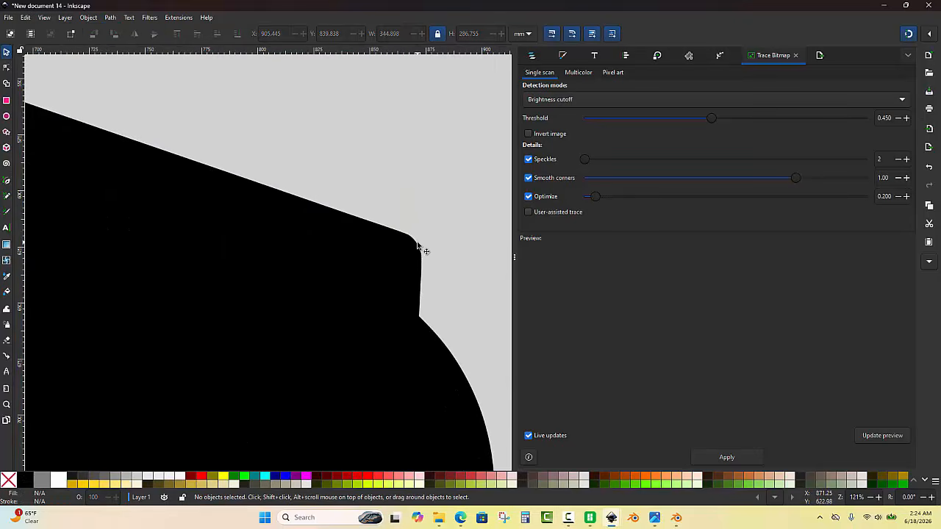
click(419, 246)
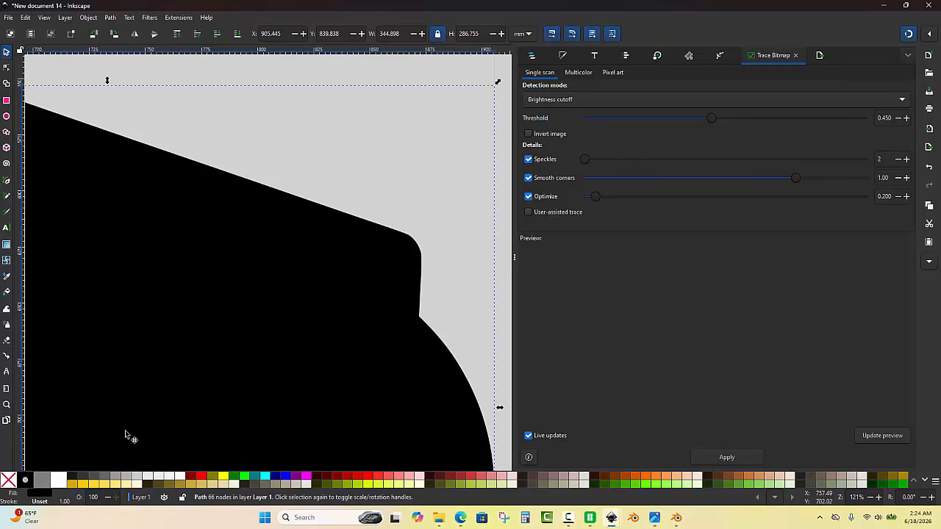
click(59, 481)
scroll(323, 202, down, 3)
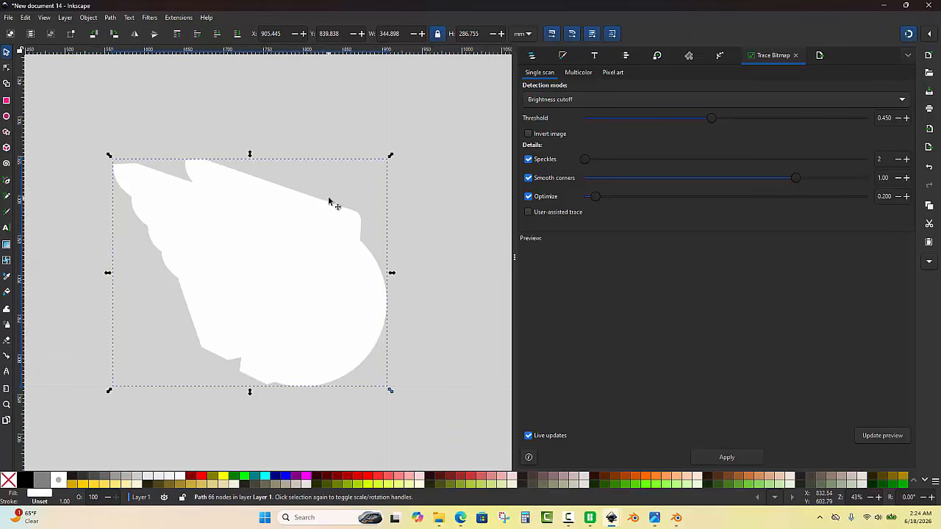
Lower the white outer silhouette to the bottom of the stacking order and deselect it.
click(88, 18)
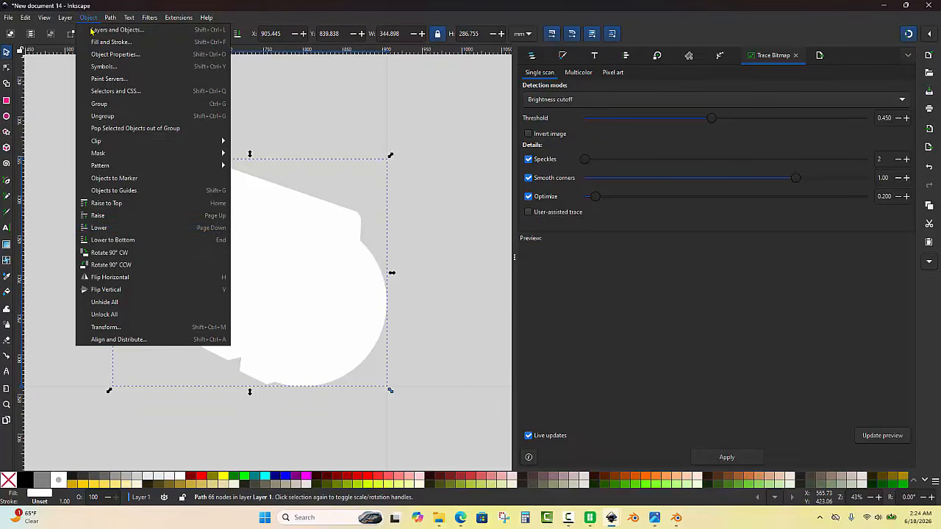
click(139, 241)
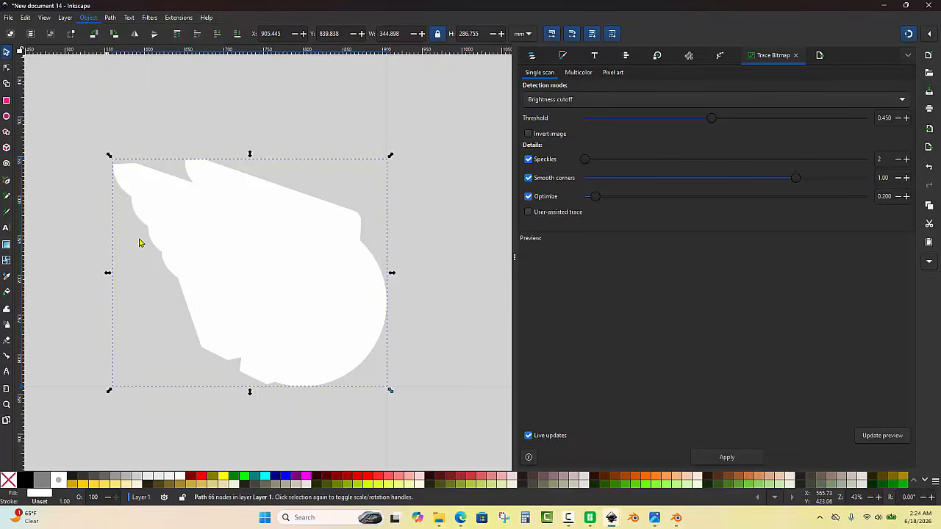
click(225, 123)
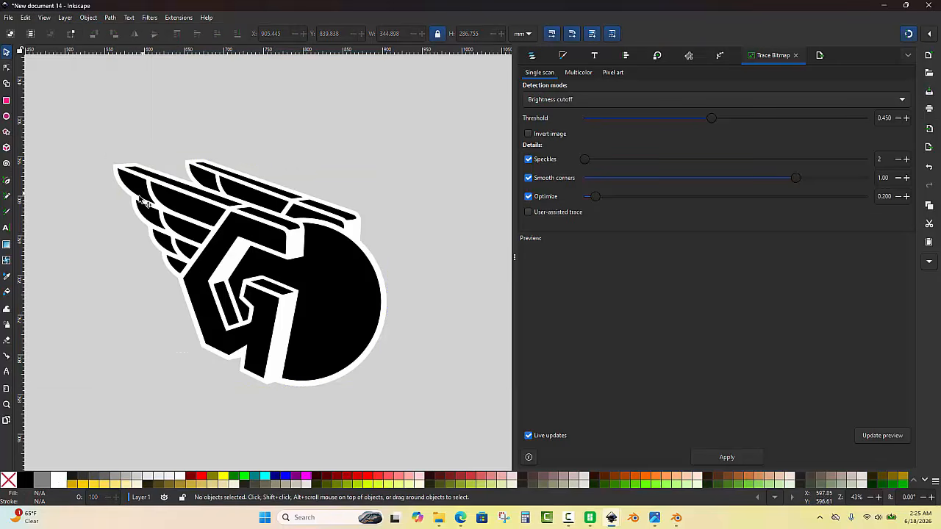
Select the white silhouette and compare the logo's paths in outline and normal display modes.
scroll(141, 197, up, 1)
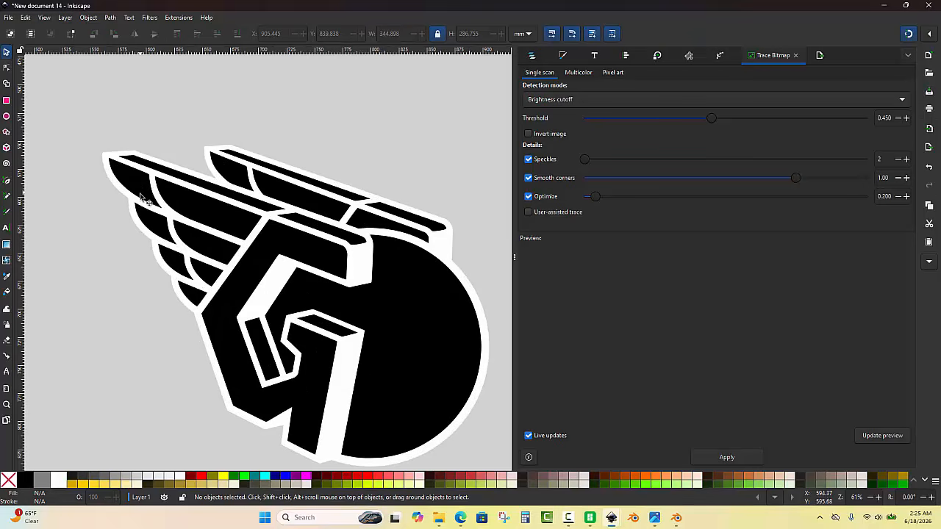
click(276, 288)
key(ctrl+KP_5)
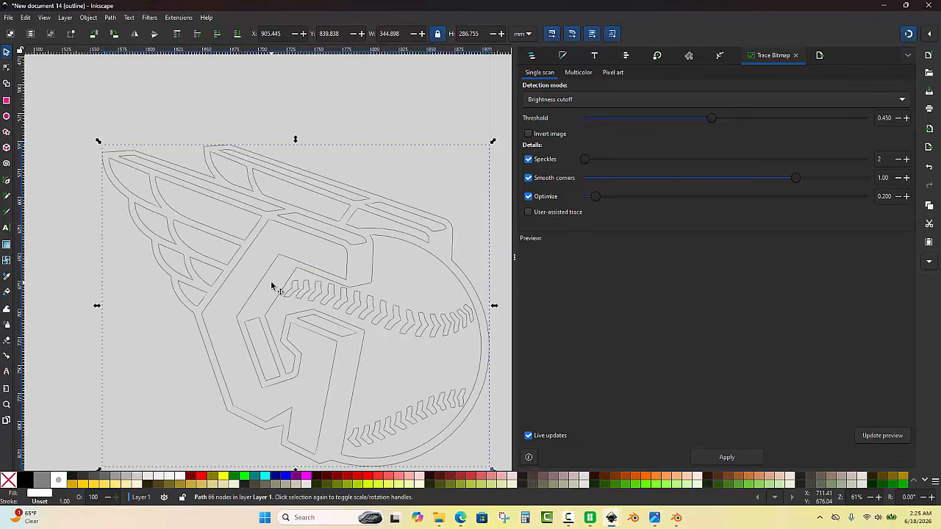
key(ctrl+KP_5)
key(ctrl+KP_5)
key(ctrl+KP_5)
key(ctrl+KP_5)
key(ctrl+KP_5)
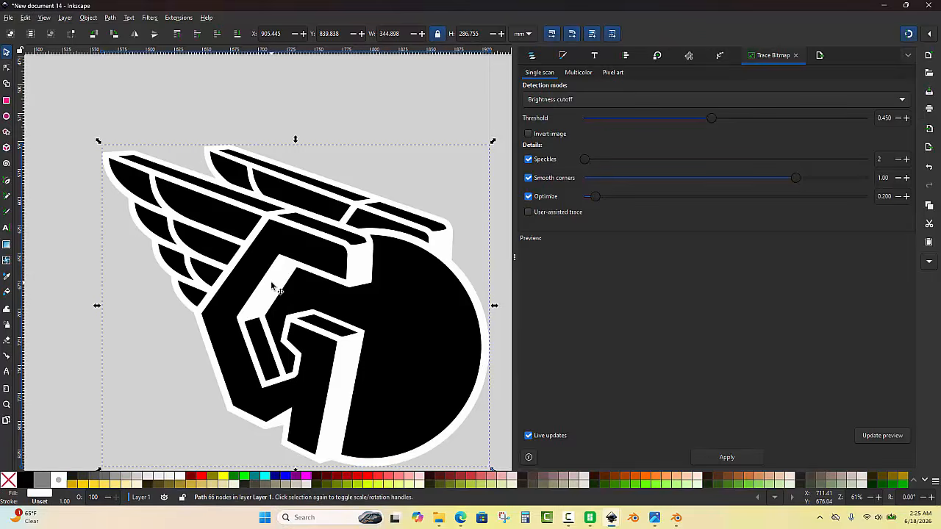
key(ctrl+KP_5)
key(ctrl+KP_5)
Fill the logo's outer silhouette path with navy blue using outline display mode, return to normal display and deselect it.
ctrl+scroll(459, 256, up, 1)
key(ctrl+KP_5)
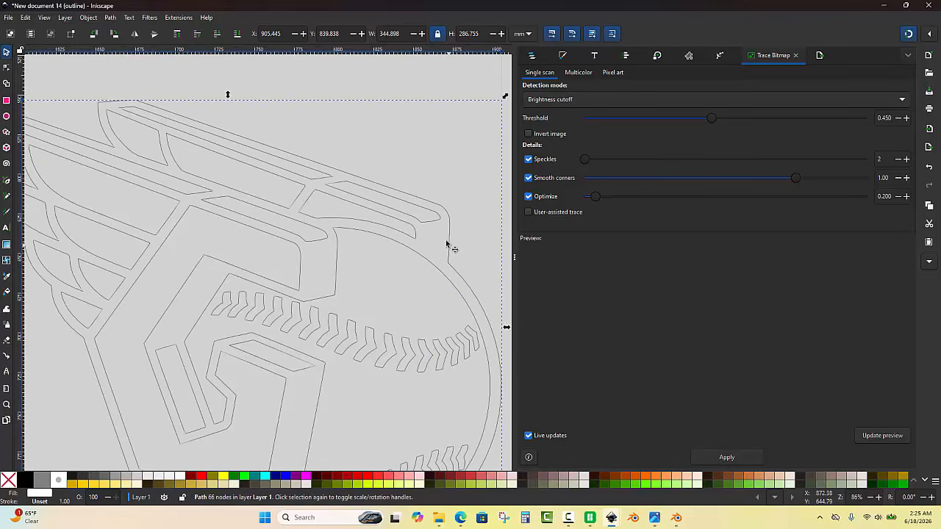
click(445, 240)
ctrl+scroll(445, 240, down, 2)
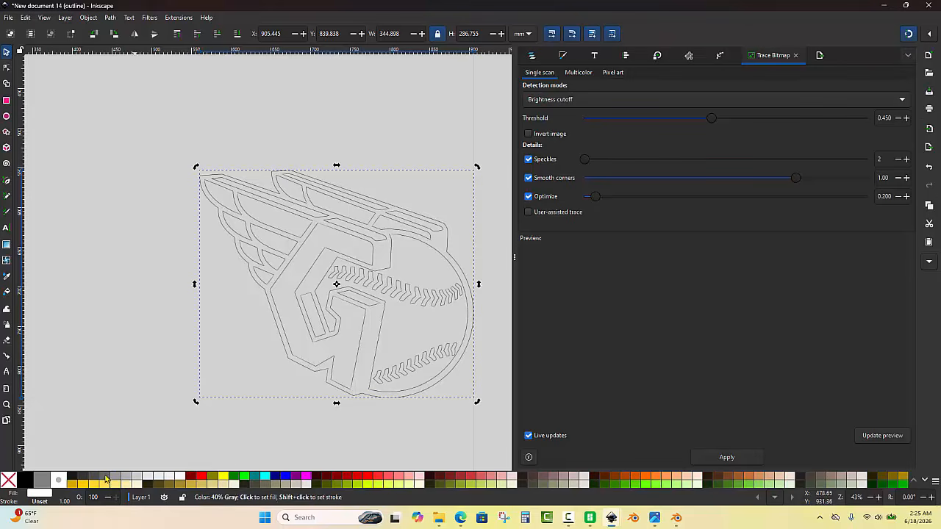
click(285, 478)
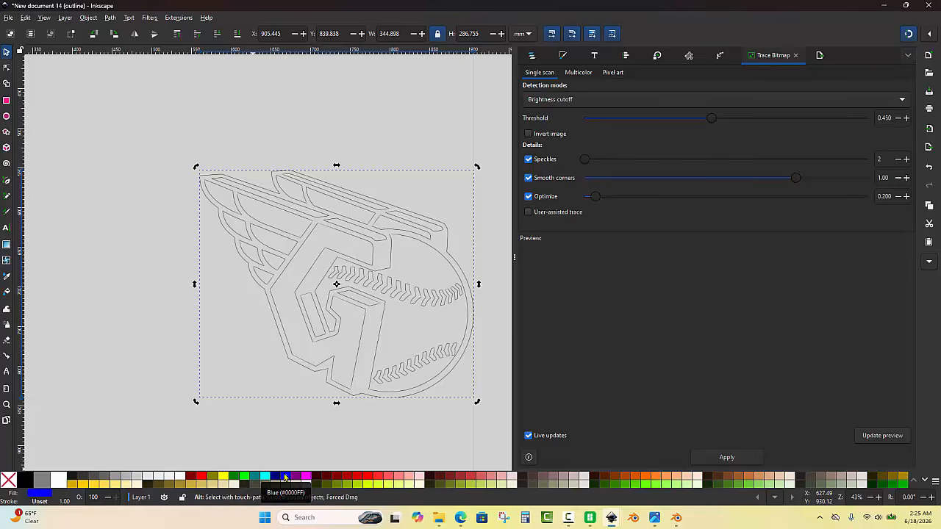
click(277, 478)
key(ctrl+KP_5)
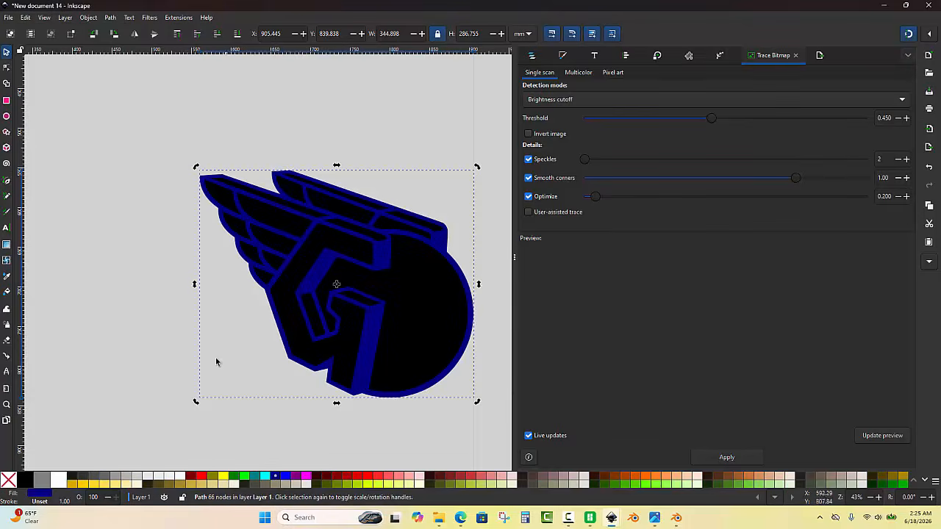
click(215, 356)
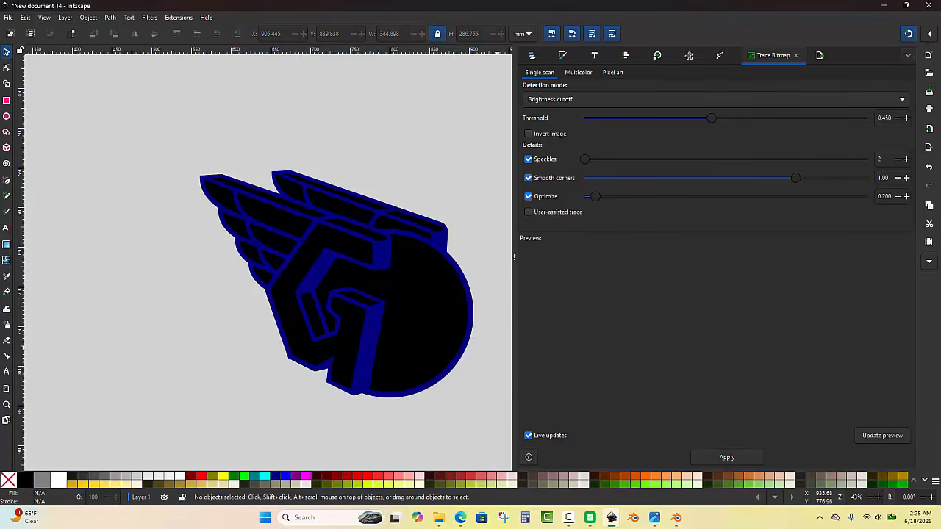
Check the original logo image for its colors and fill the front face of the letter G with red.
click(655, 517)
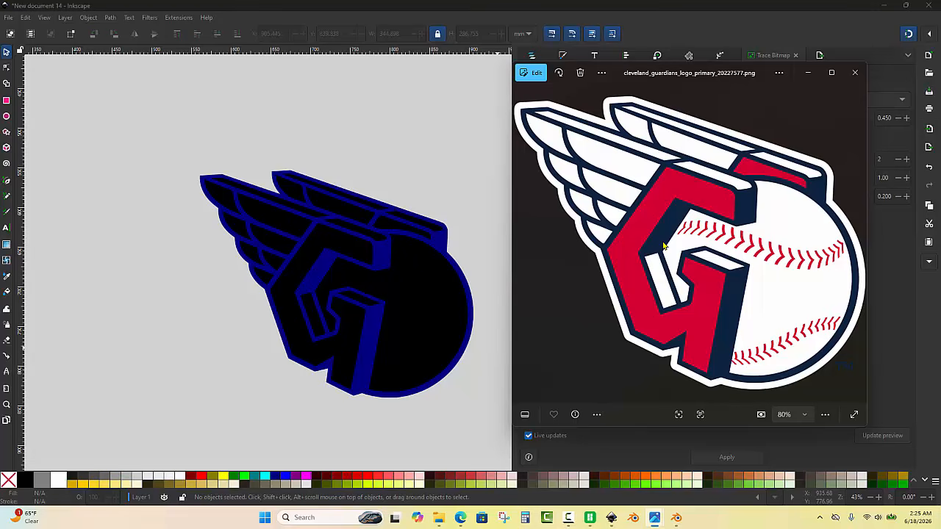
click(298, 272)
click(300, 272)
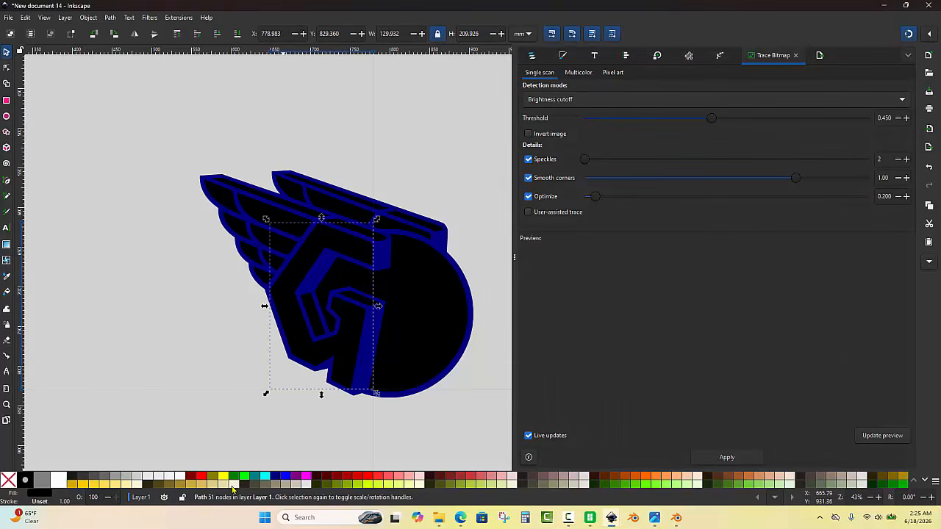
click(204, 481)
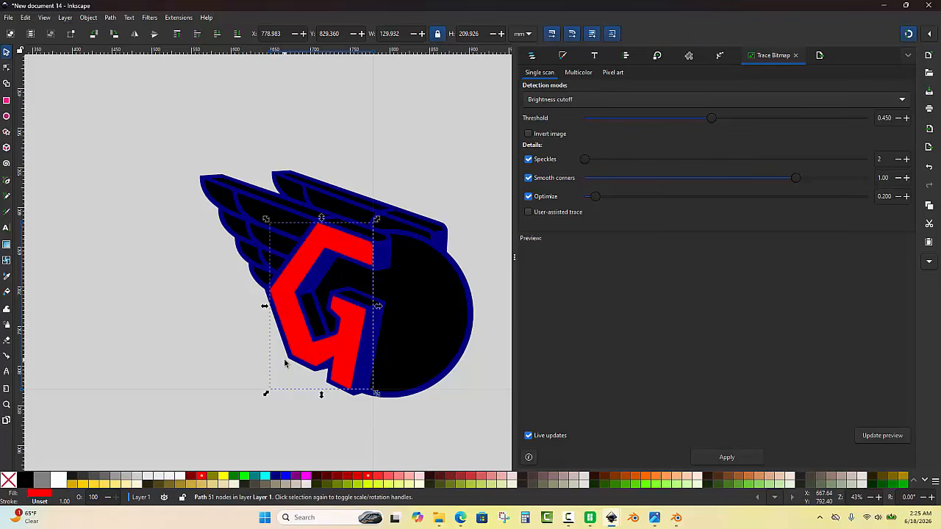
Fill the baseball shape behind the G with white and clear the selection.
click(457, 353)
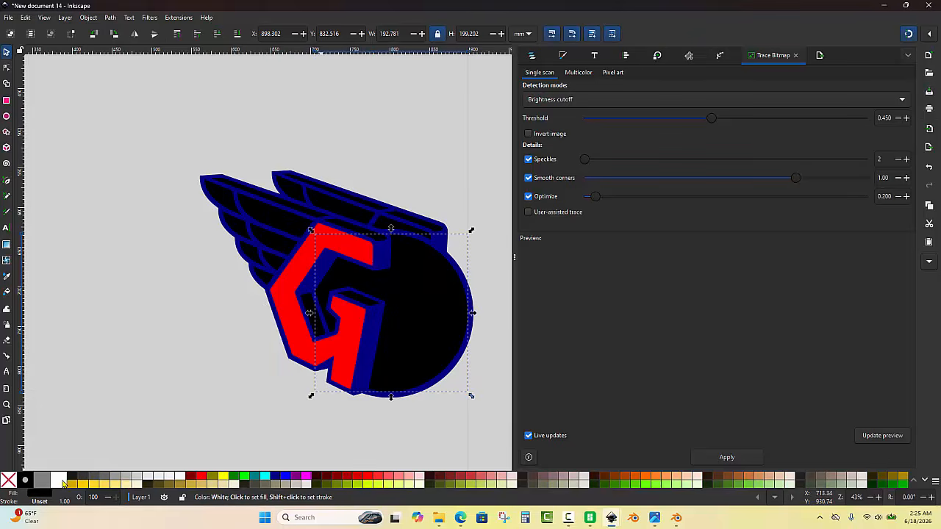
click(59, 479)
click(171, 422)
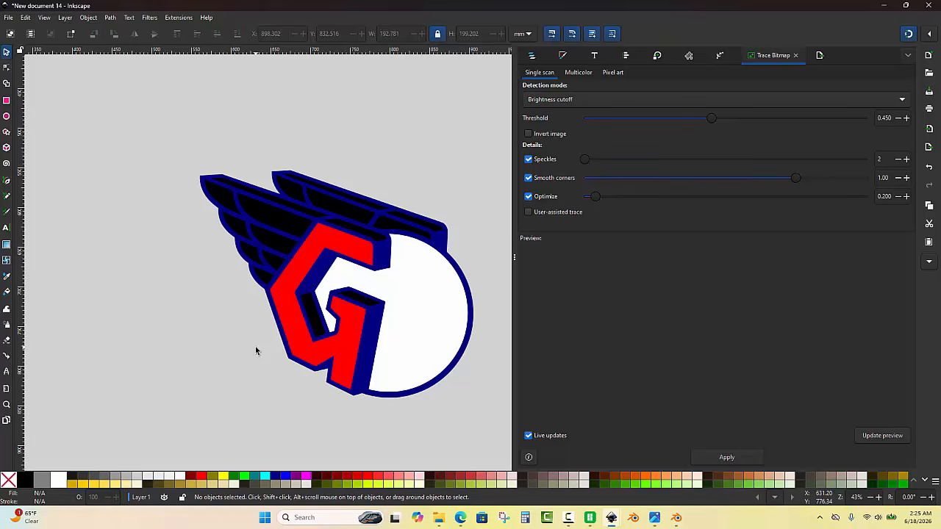
Fill the three black side and top facets of the letter G with white and clear the selection.
scroll(307, 299, up, 1)
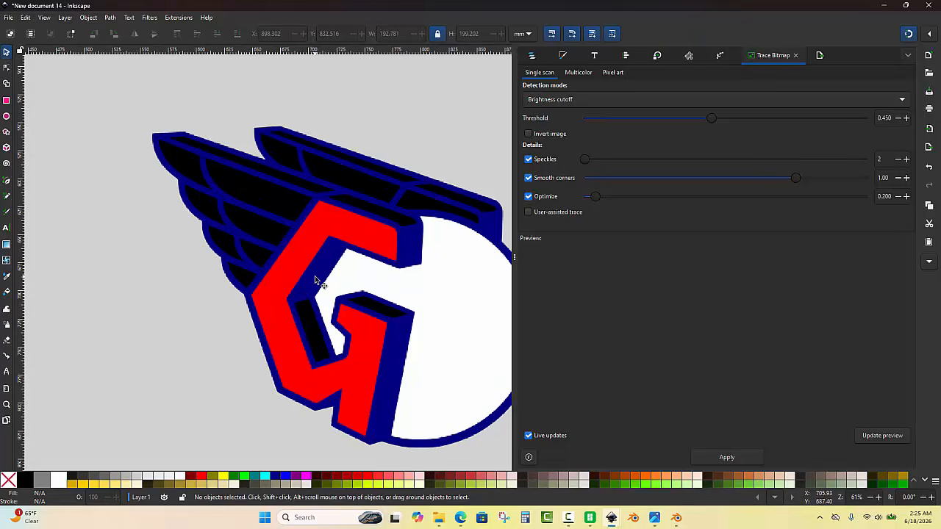
click(307, 324)
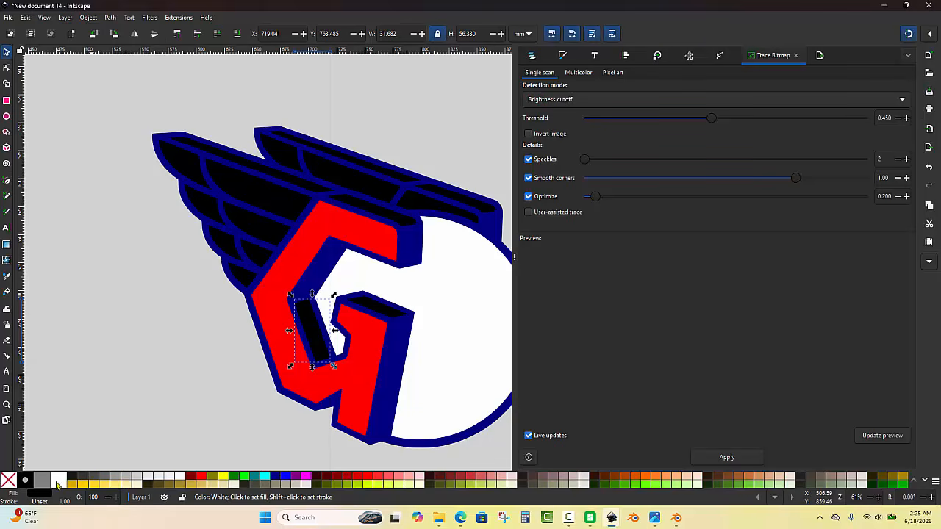
click(57, 482)
click(375, 311)
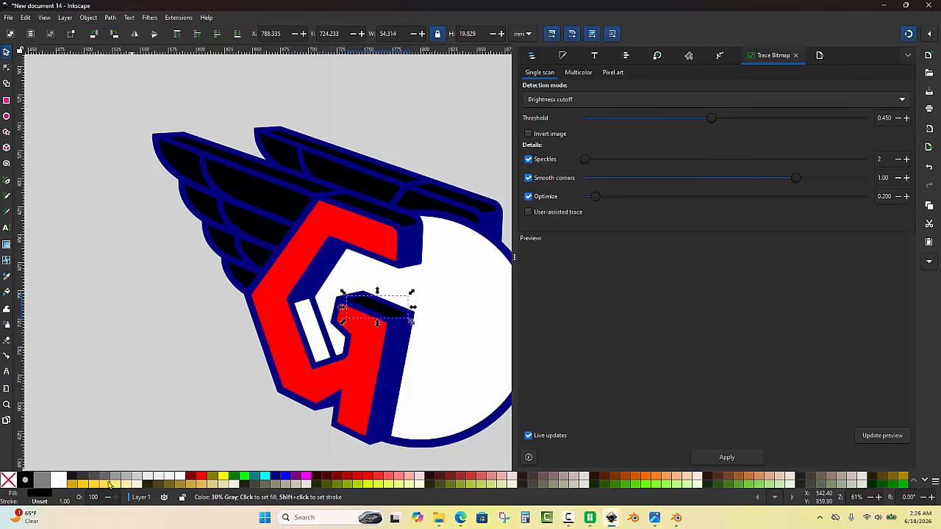
click(57, 482)
click(394, 221)
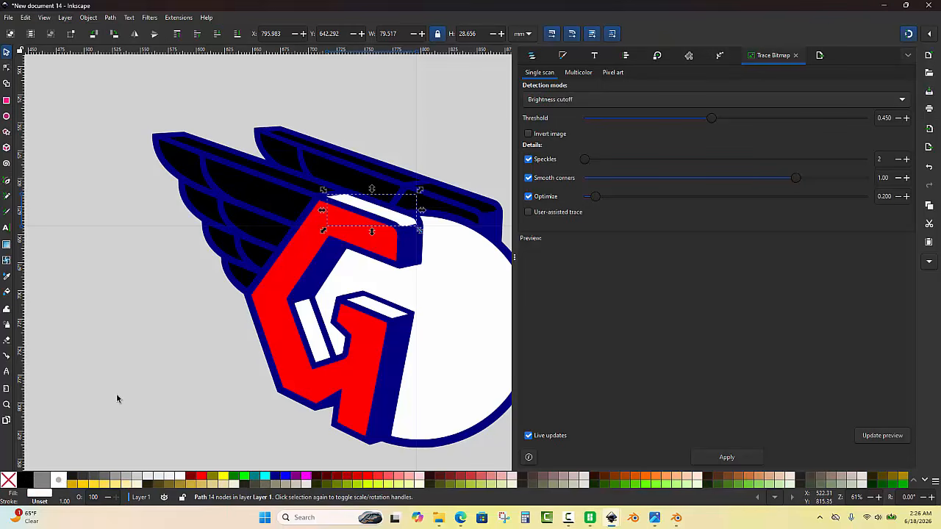
click(57, 481)
click(118, 354)
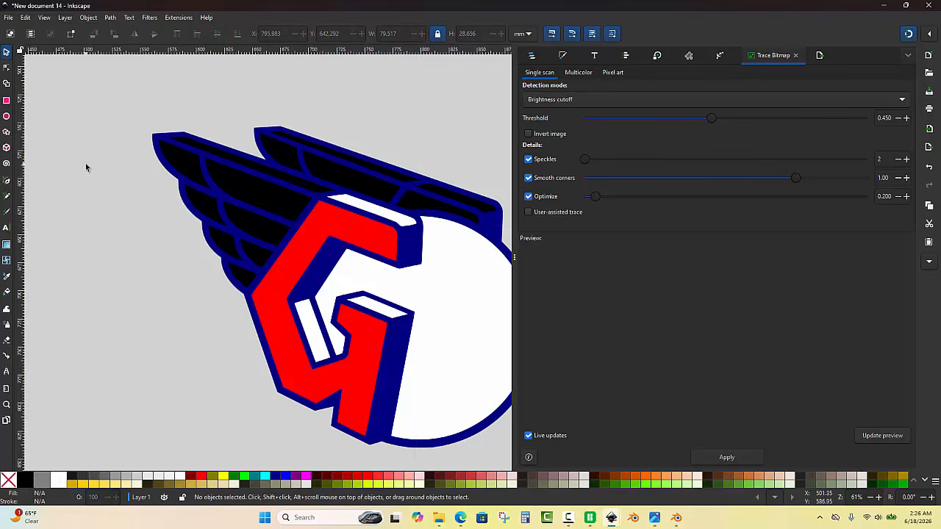
Select the front wing's feathers together with the back wing's first feather, fill them with white and deselect.
drag(119, 107, 342, 305)
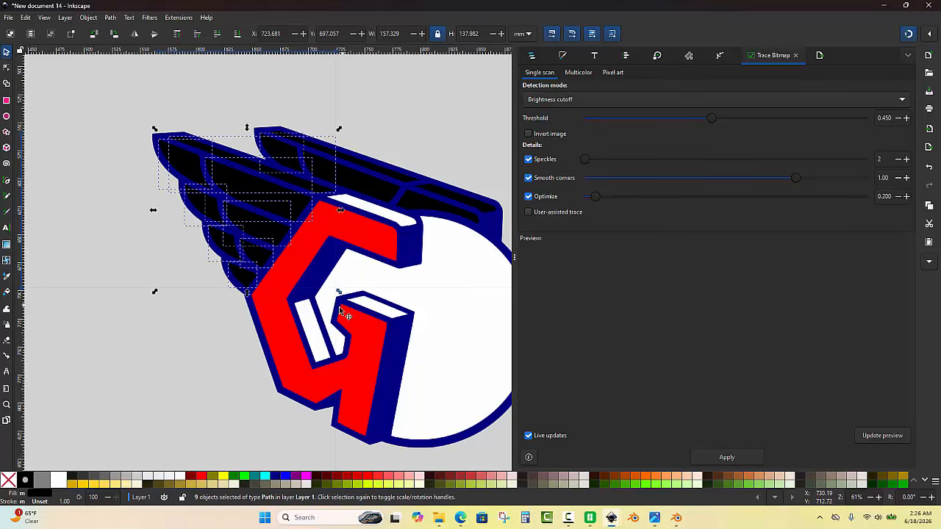
click(62, 482)
key(Escape)
Fill the curved piece between the back wing and the baseball with red (#FF0000).
scroll(382, 212, up, 2)
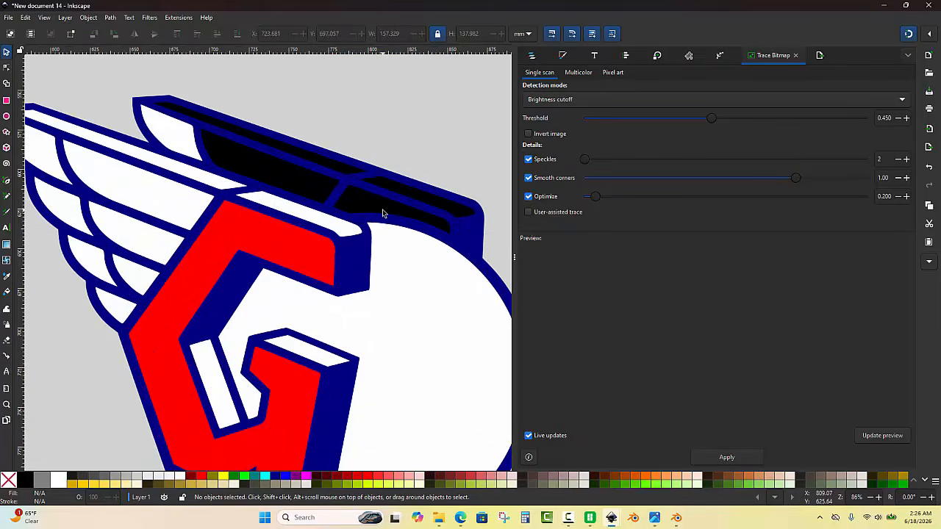
click(382, 213)
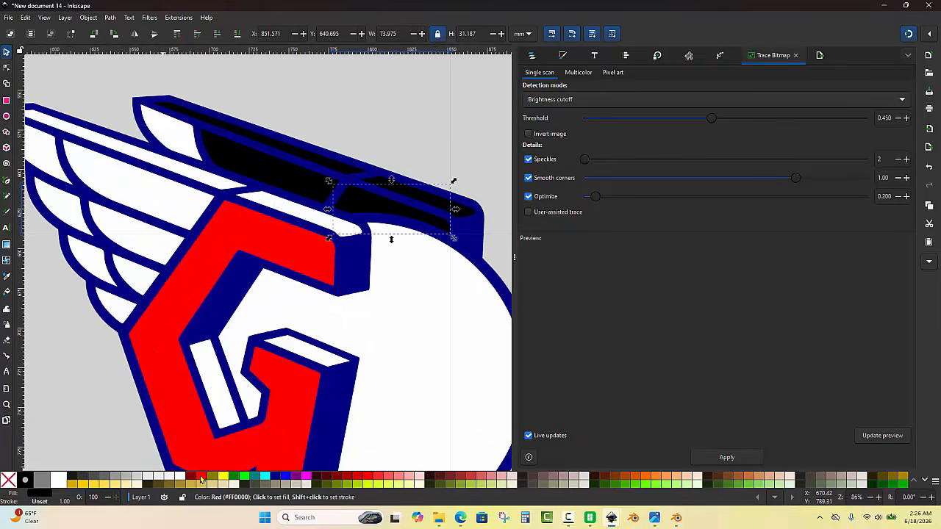
click(201, 479)
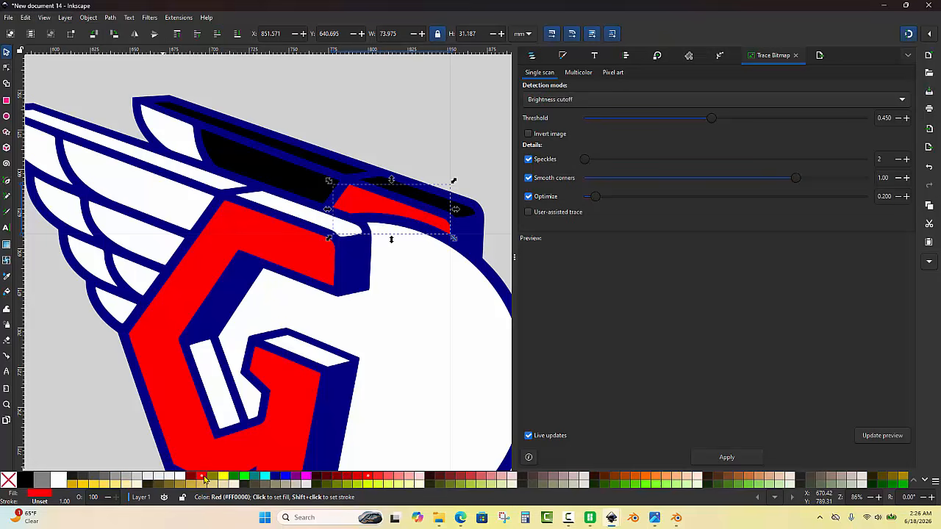
Select the three remaining black shapes of the back wing together, fill them with white and deselect.
click(292, 184)
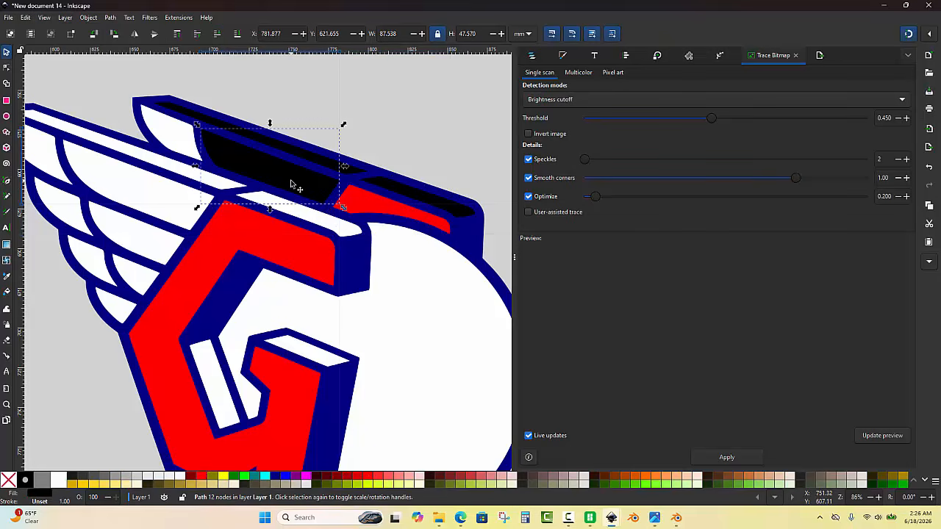
shift+click(324, 163)
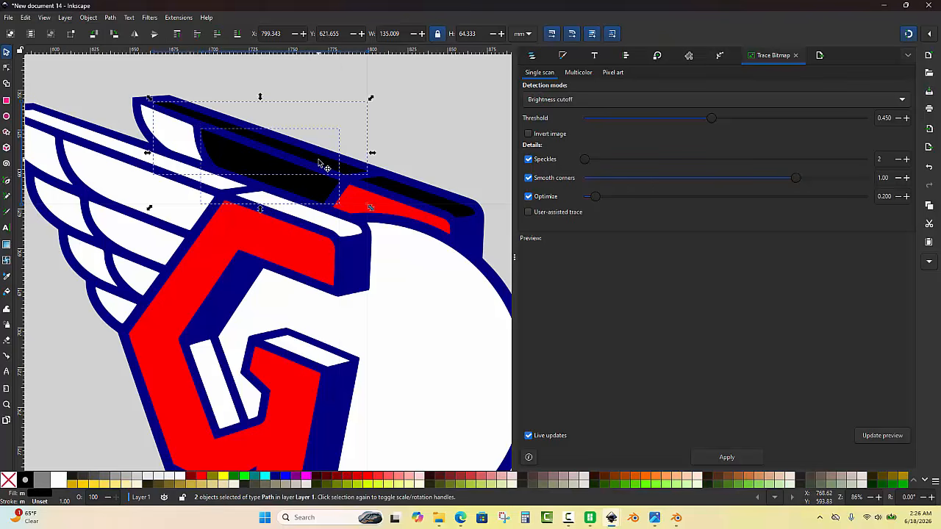
shift+click(383, 189)
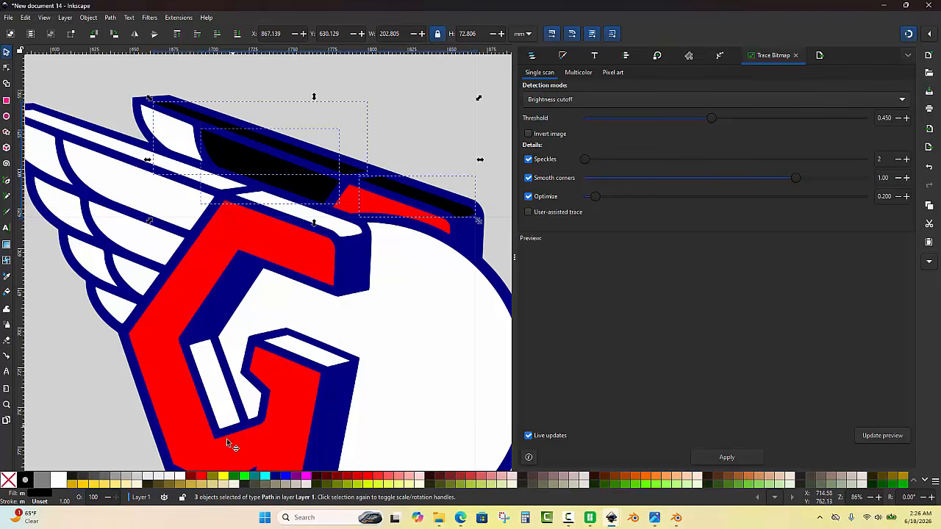
click(58, 480)
click(350, 92)
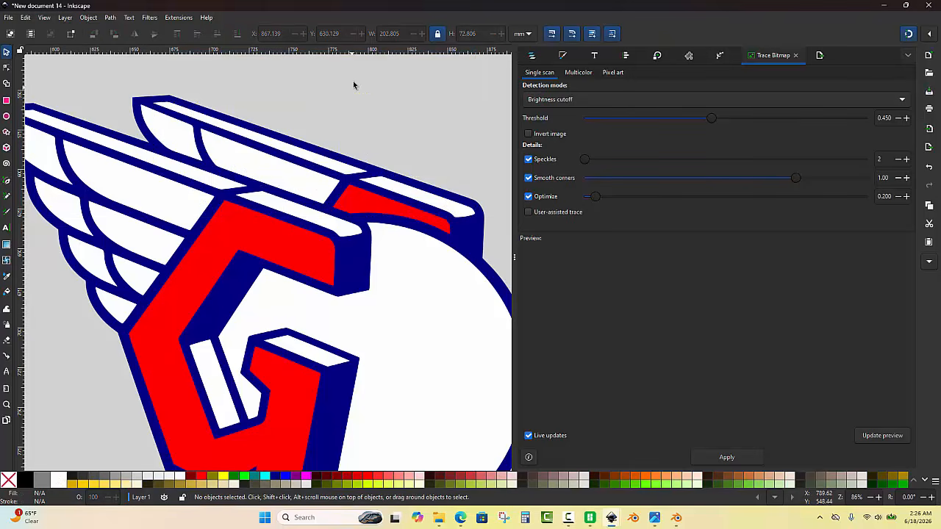
In outline display mode, combine the baseball's lower stitches and most of its upper stitches into one path.
scroll(299, 195, down, 1)
scroll(299, 196, down, 1)
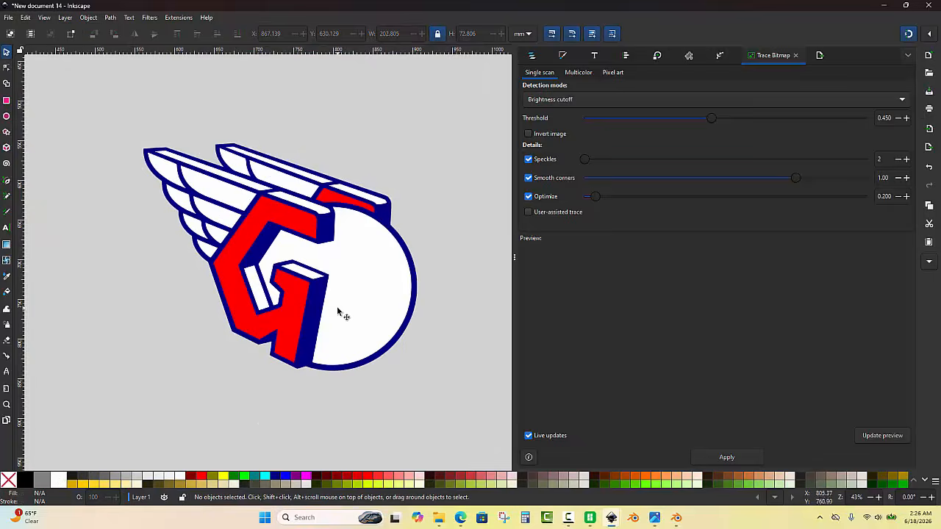
scroll(339, 311, up, 1)
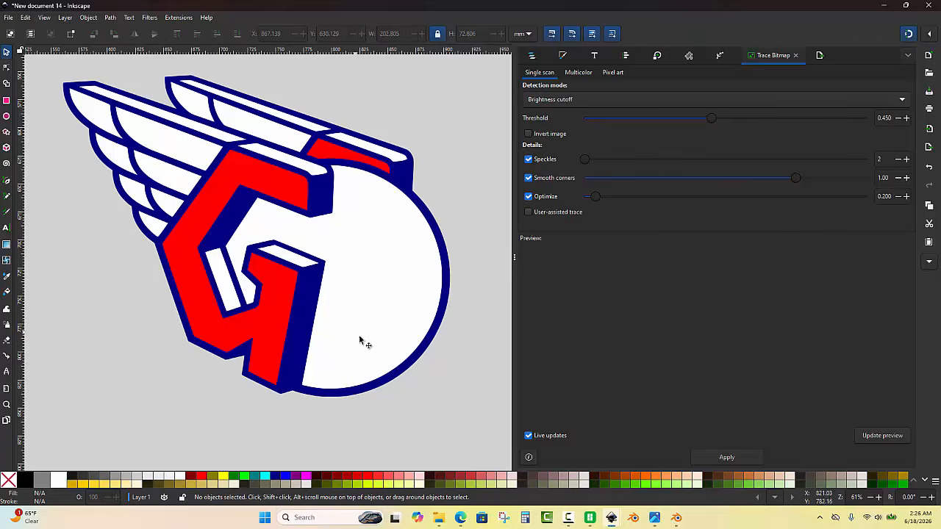
scroll(365, 342, up, 1)
key(ctrl+KP_5)
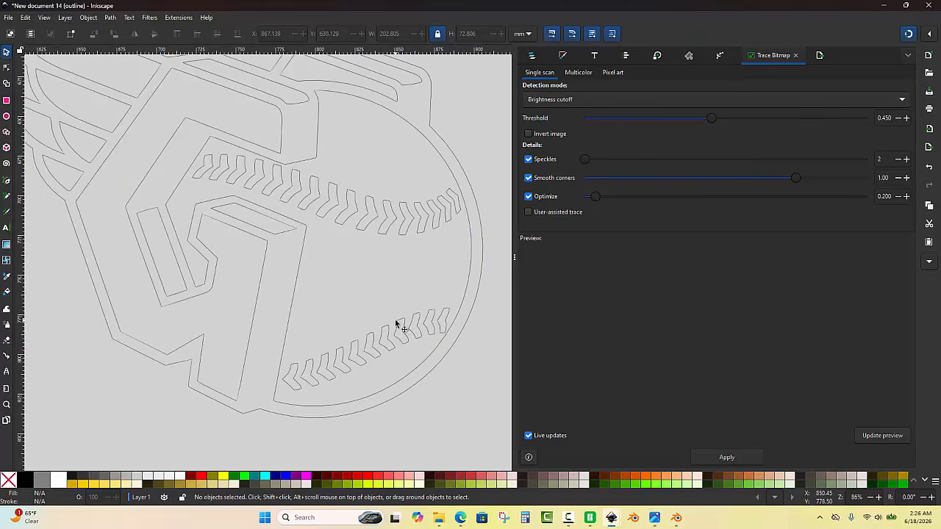
click(402, 331)
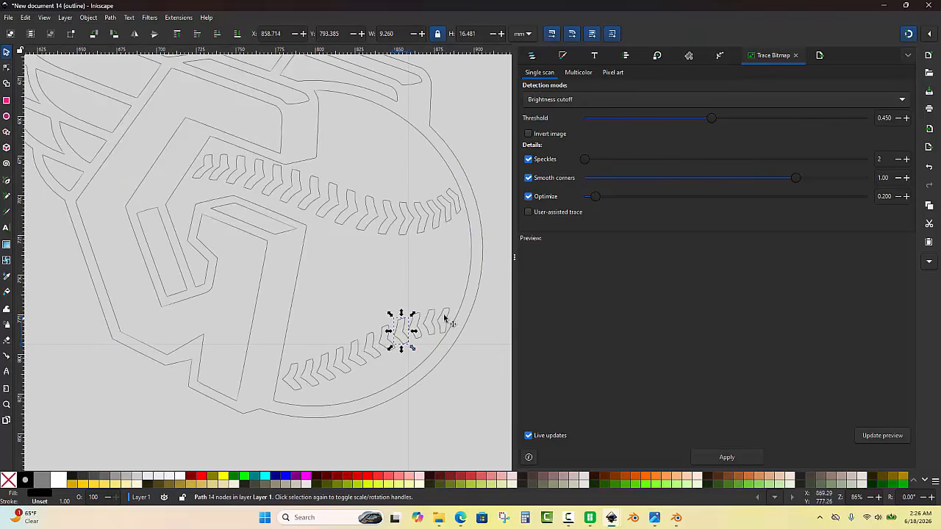
click(482, 307)
drag(482, 301, 276, 405)
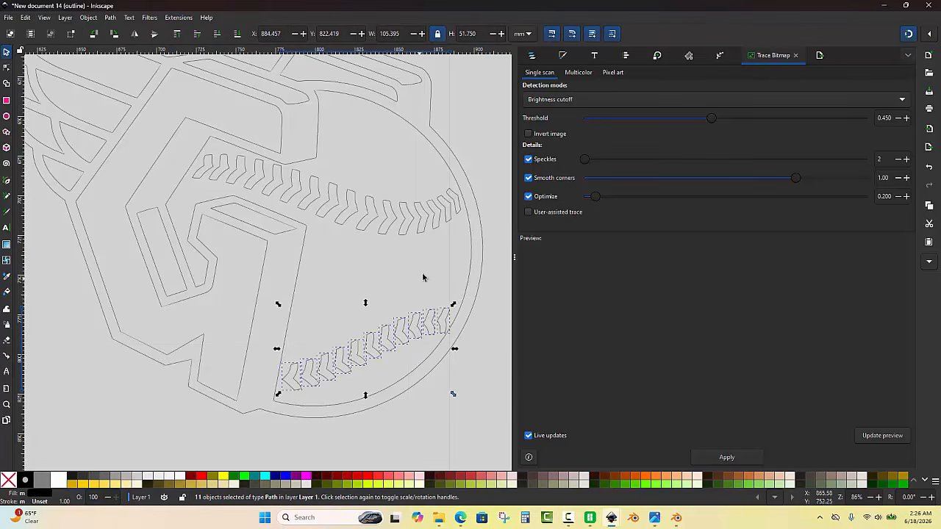
drag(477, 171, 297, 241)
key(ctrl+k)
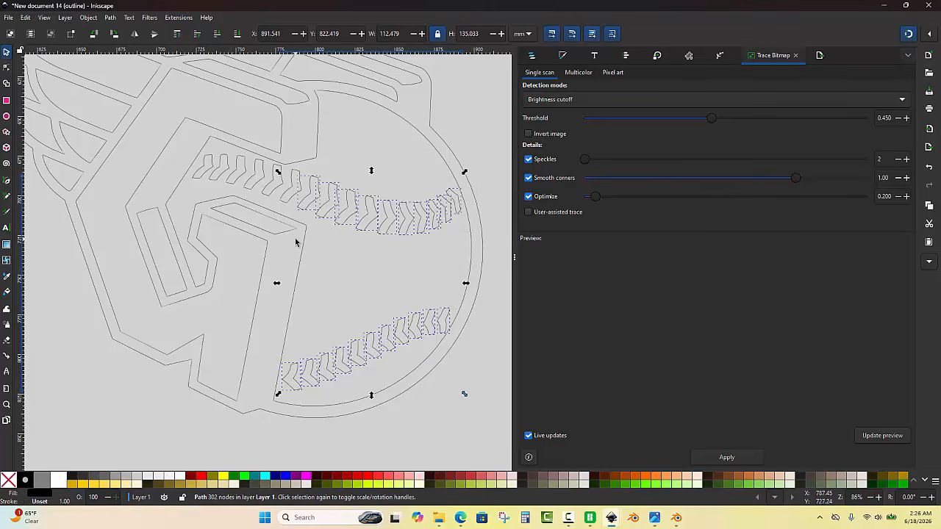
Select the remaining upper stitches near the G along with the combined stitch path and combine them into one path.
scroll(233, 204, up, 1)
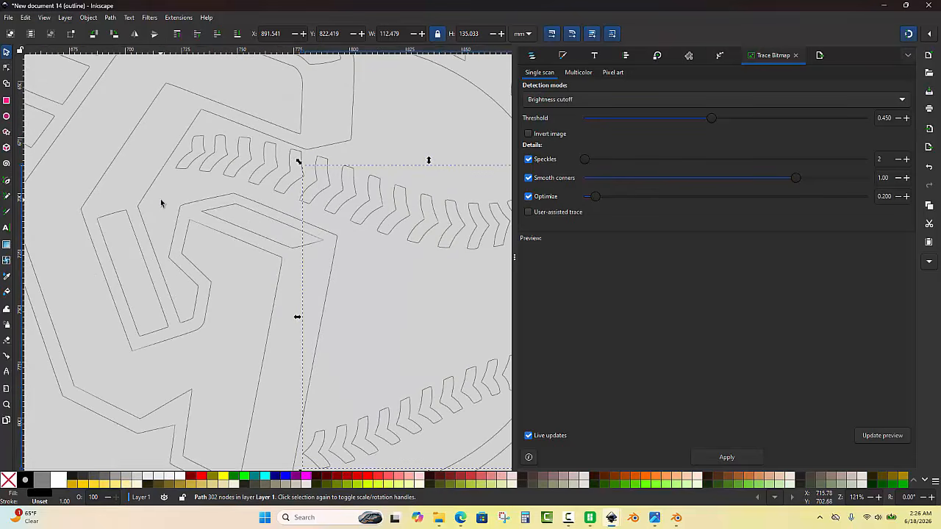
key(Escape)
drag(156, 213, 381, 112)
shift+click(356, 196)
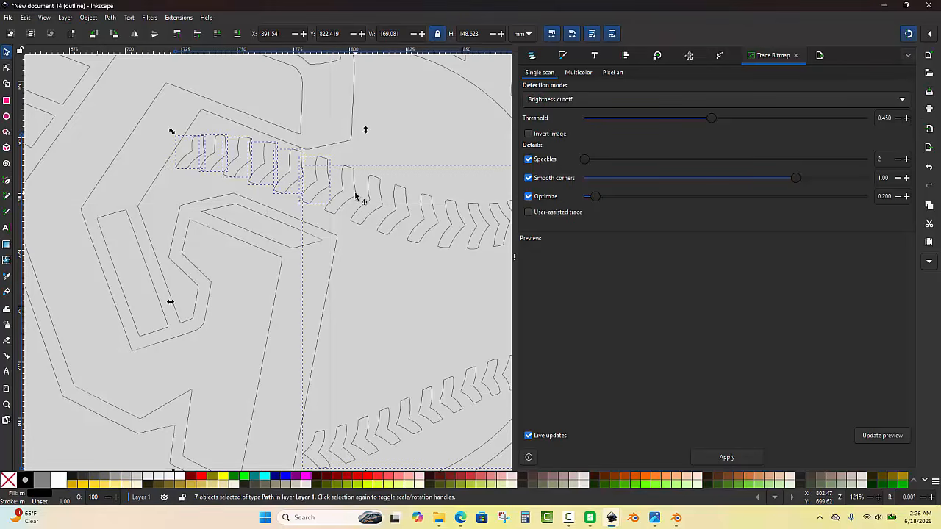
key(ctrl+k)
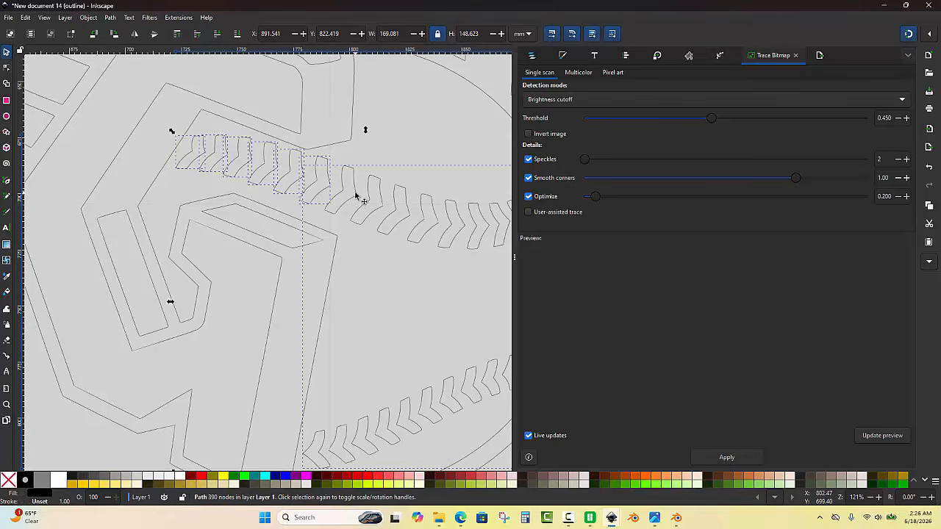
Move the combined stitch path, path3, above path2 to the top of Layer 1's stacking order.
click(534, 58)
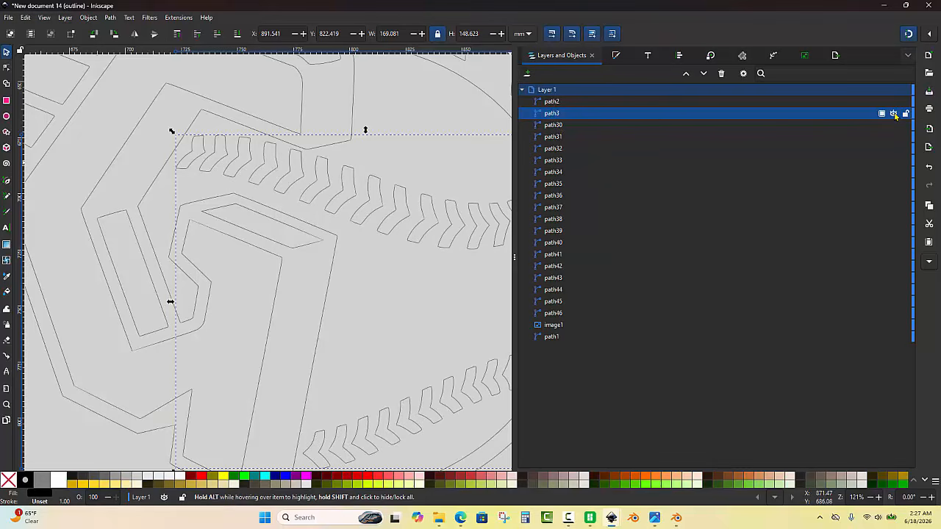
drag(577, 117, 565, 100)
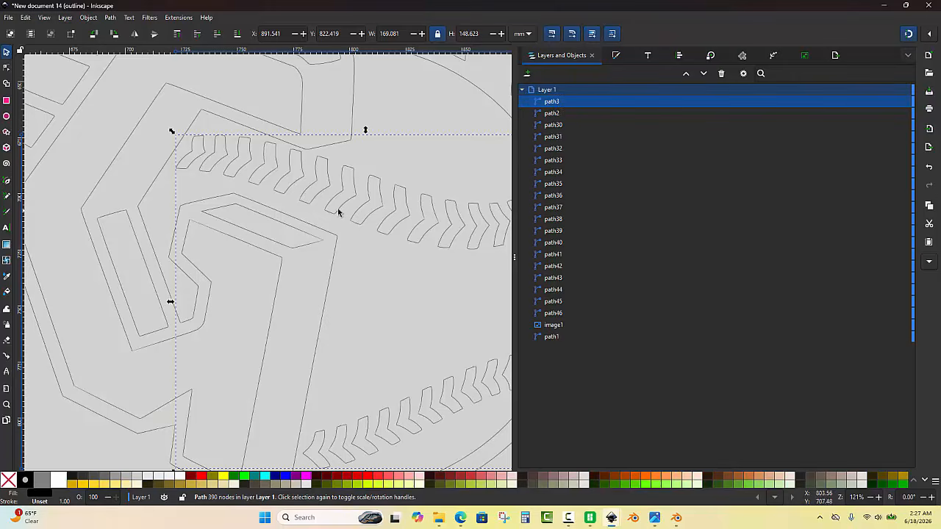
scroll(338, 213, down, 2)
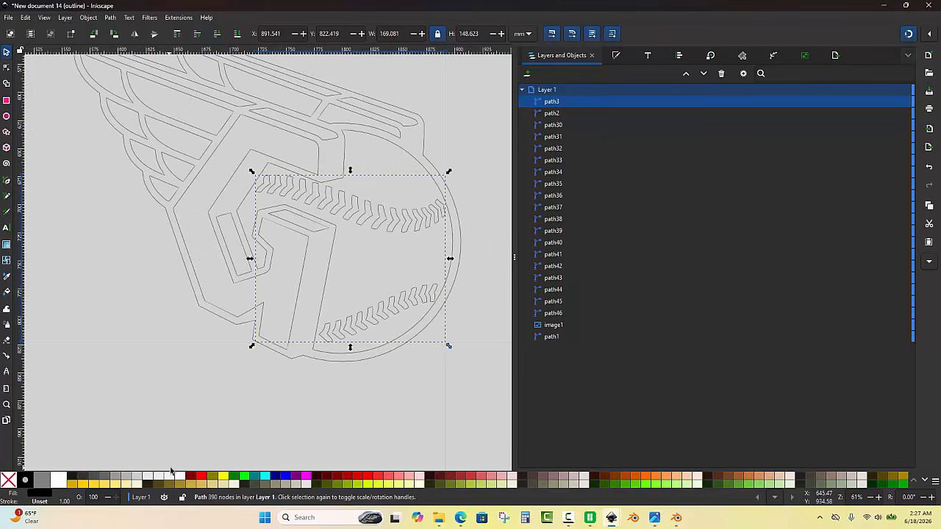
Deselect the combined stitch path and switch the canvas from outline back to normal display mode.
click(317, 432)
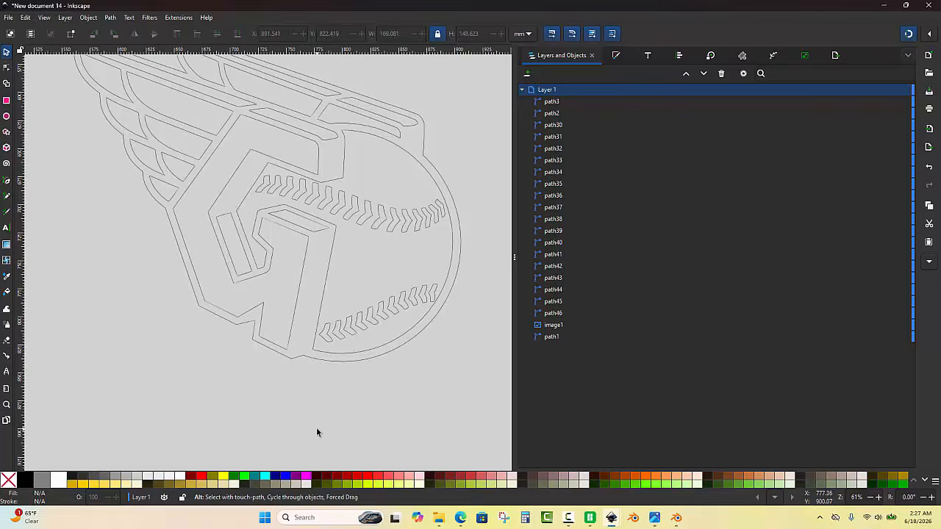
key(ctrl+KP_5)
scroll(315, 428, down, 1)
scroll(276, 339, up, 1)
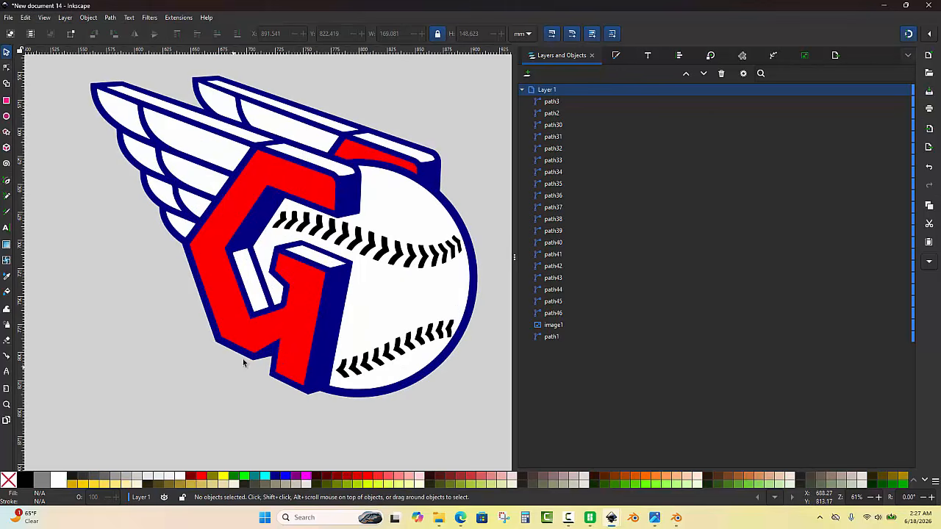
mouse_move(277, 332)
mouse_down()
mouse_move(184, 346)
mouse_move(268, 331)
mouse_up()
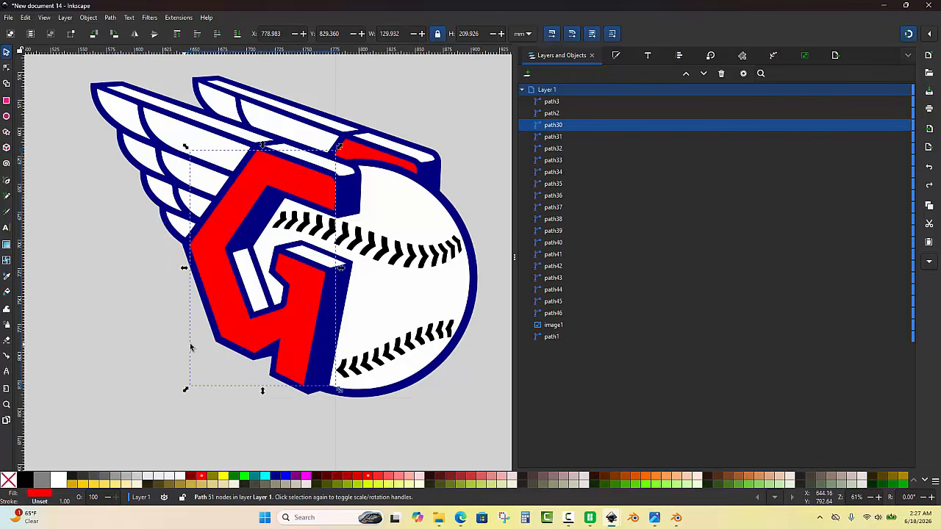
click(462, 173)
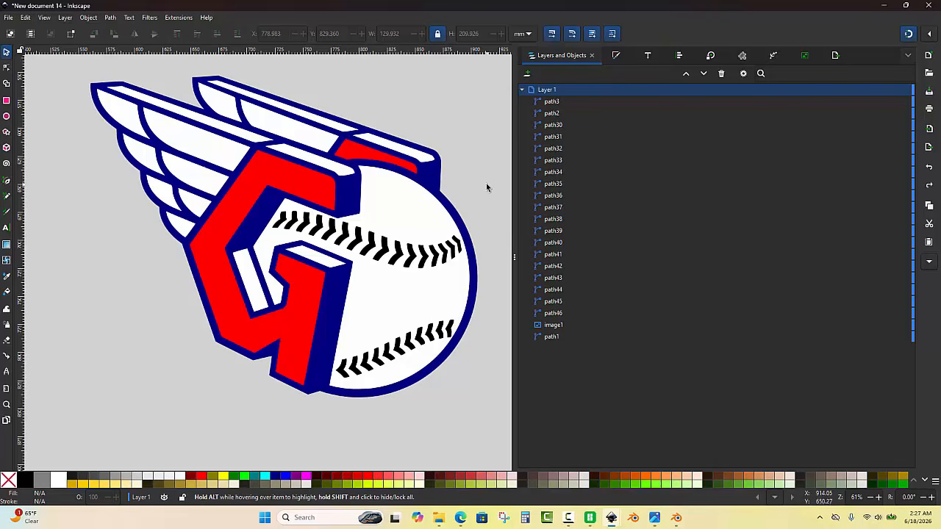
scroll(454, 203, down, 1)
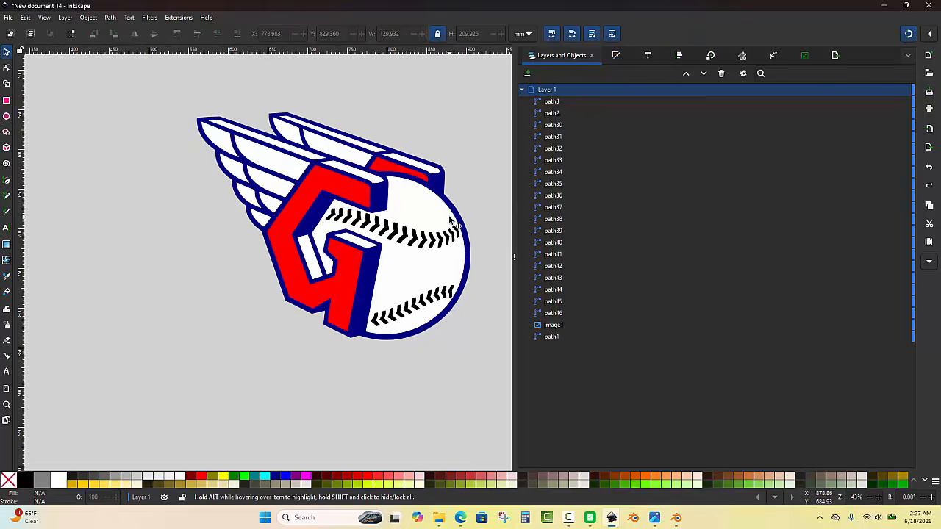
scroll(475, 152, up, 1)
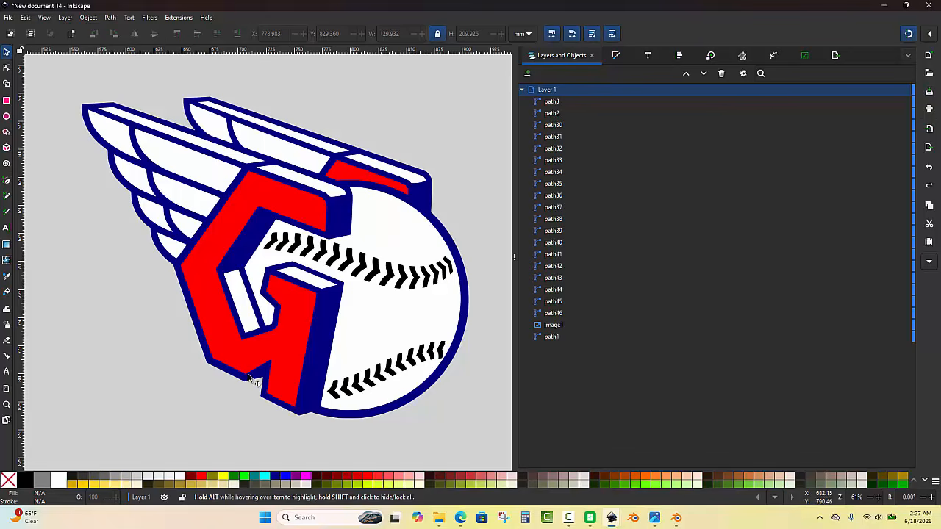
Fill the baseball's combined stitch path with red and deselect it.
click(389, 370)
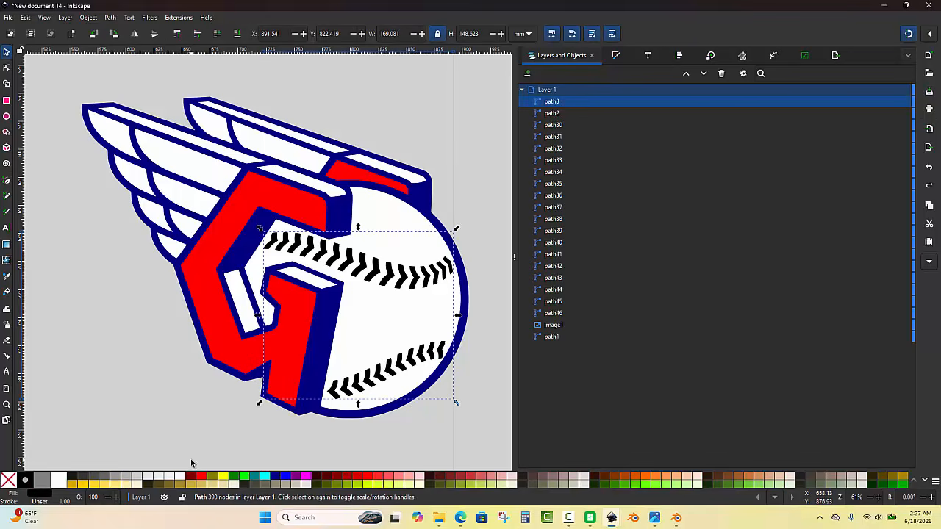
click(200, 478)
click(120, 354)
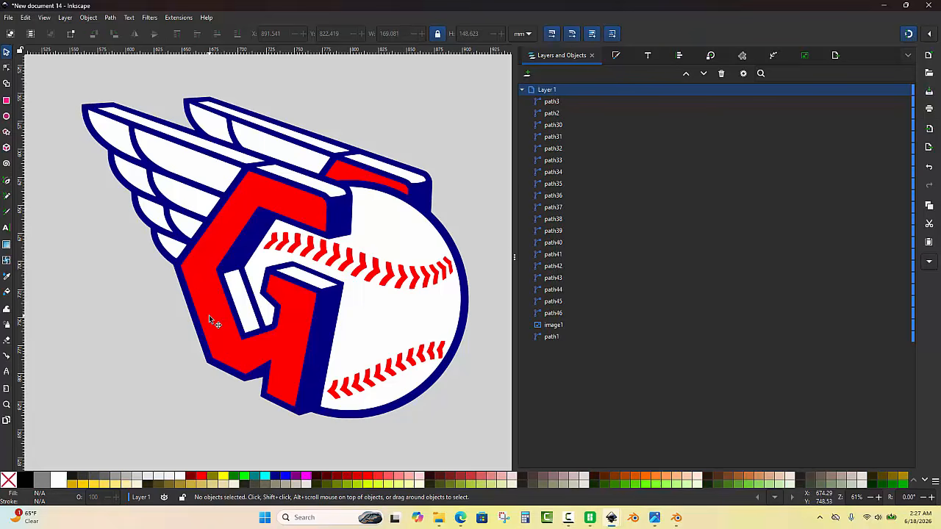
Select all paths of the colored logo together and scale them proportionally to a height of 52 mm.
ctrl+scroll(209, 319, down, 2)
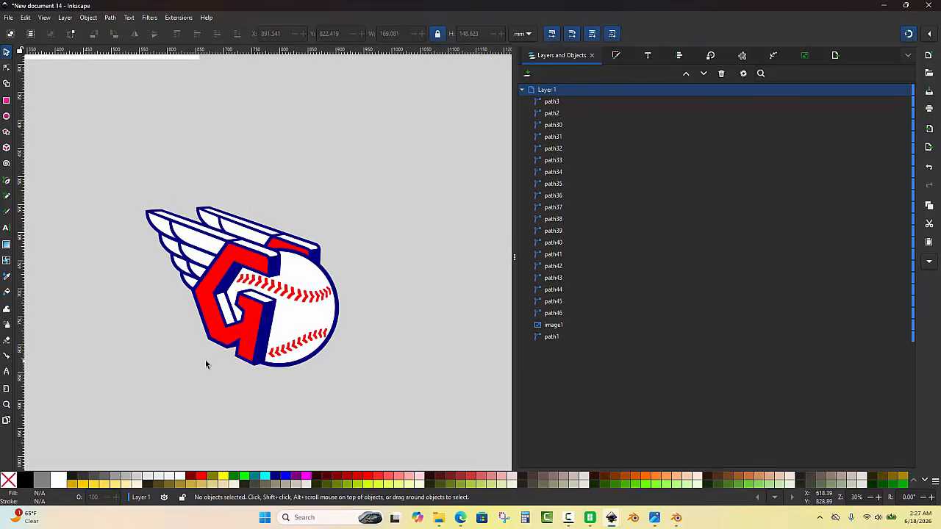
ctrl+scroll(208, 366, down, 2)
ctrl+scroll(210, 369, up, 1)
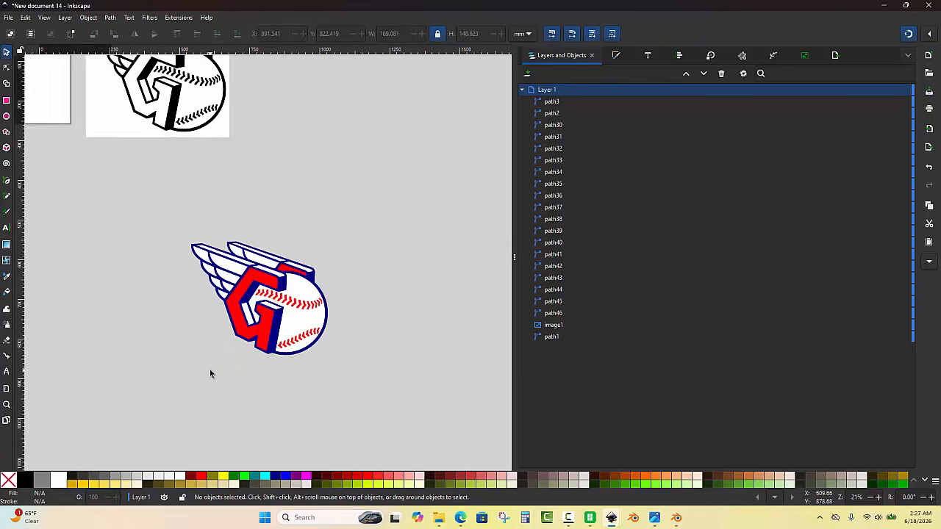
ctrl+scroll(210, 371, down, 1)
ctrl+scroll(213, 279, up, 1)
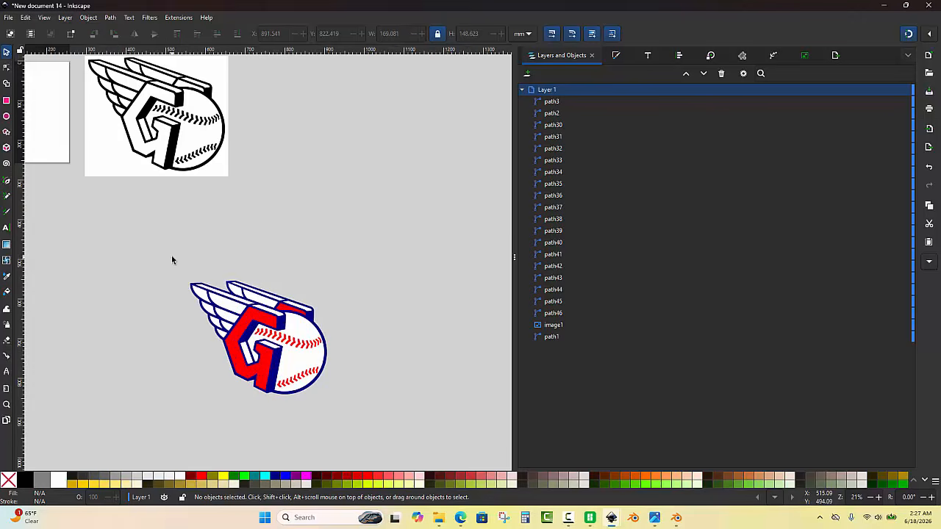
drag(172, 257, 358, 403)
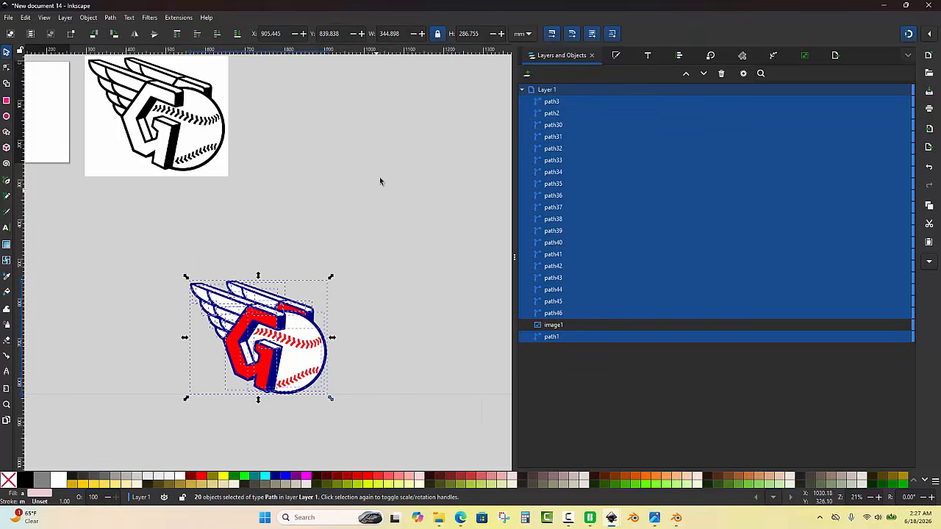
click(483, 31)
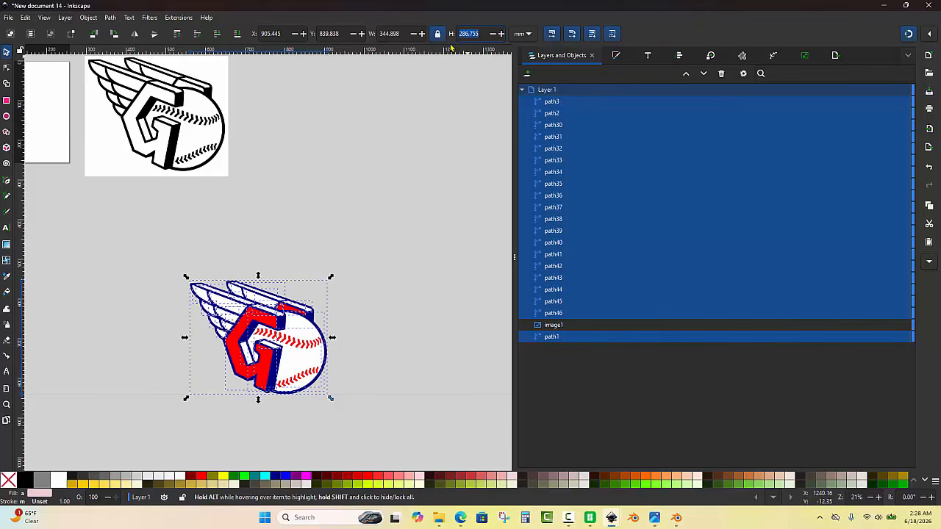
text(52.000)
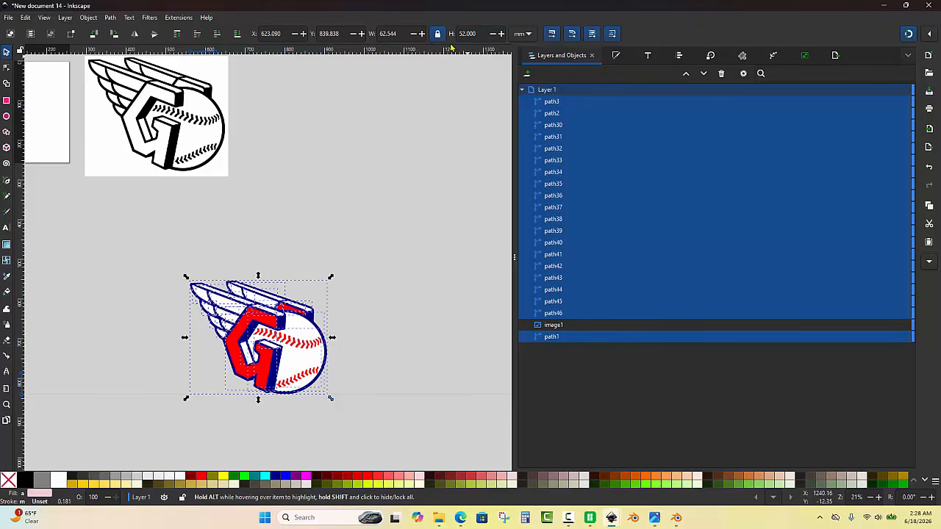
key(Return)
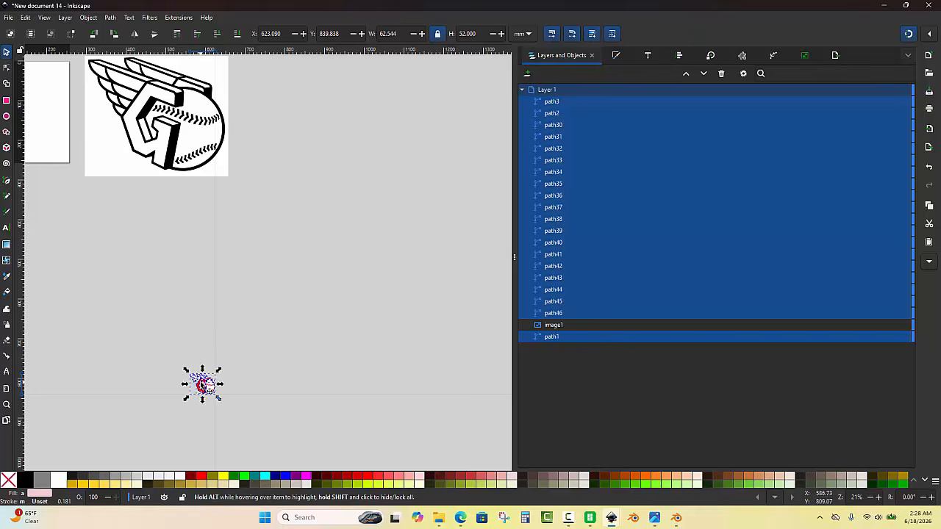
Move the scaled logo up into the empty canvas area beside the black-and-white source image and deselect it.
drag(208, 374, 317, 207)
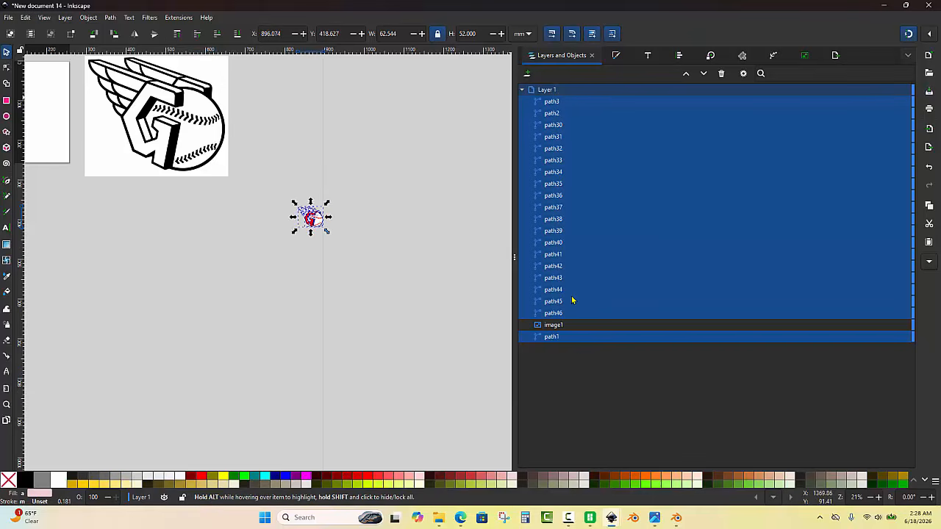
click(329, 239)
ctrl+scroll(301, 198, up, 3)
ctrl+scroll(324, 240, up, 3)
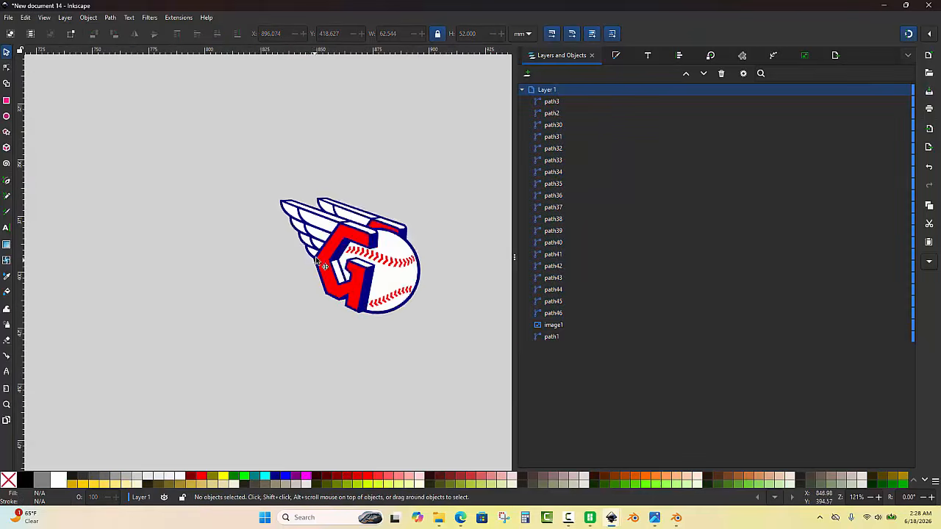
Select every path sharing a front-wing feather's white fill and combine them all into one path.
click(327, 217)
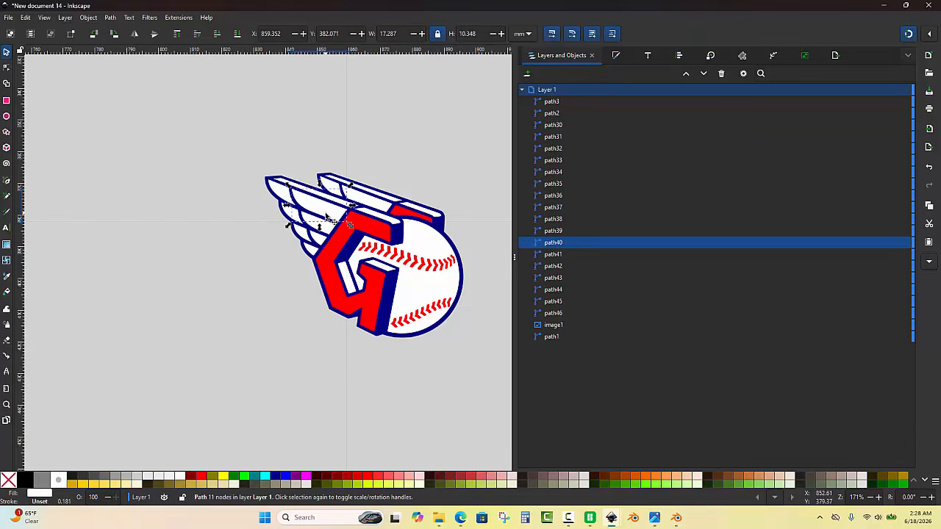
right_click(327, 217)
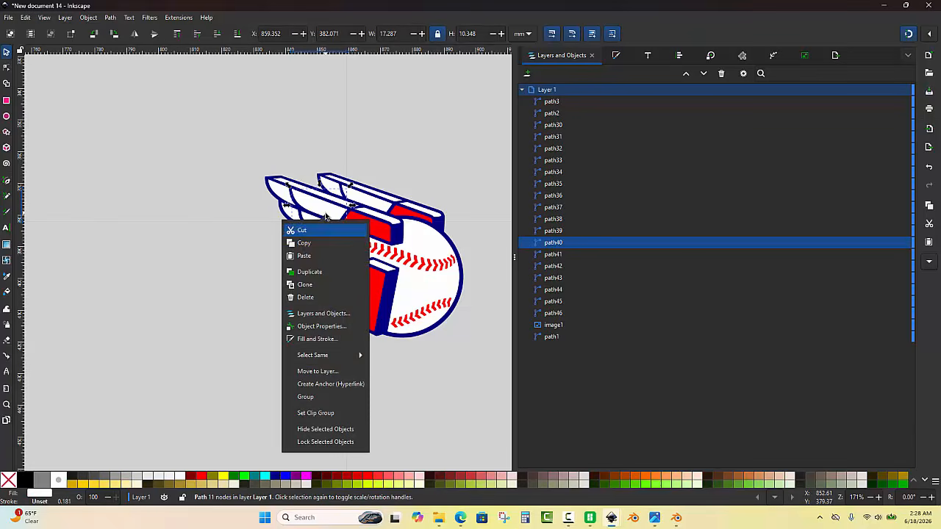
click(332, 355)
click(309, 258)
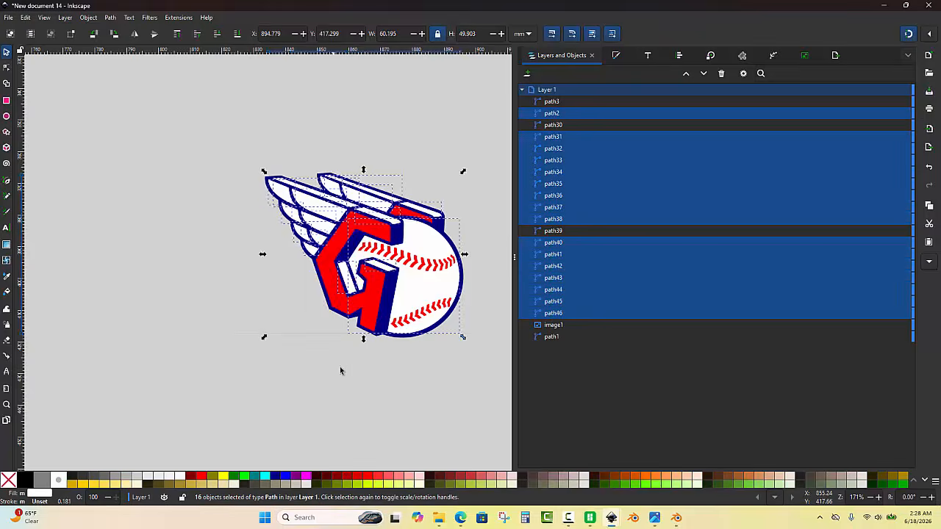
ctrl+scroll(337, 362, down, 5)
ctrl+scroll(333, 362, up, 6)
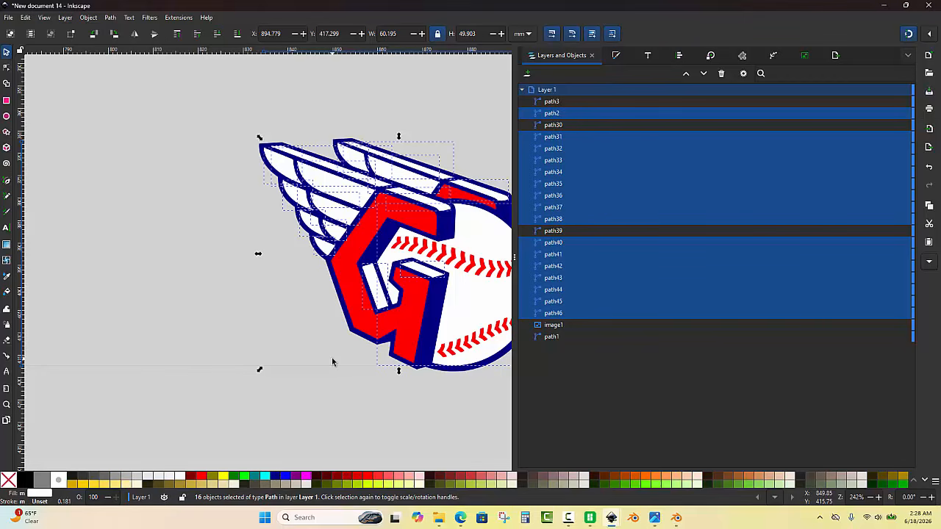
key(ctrl)
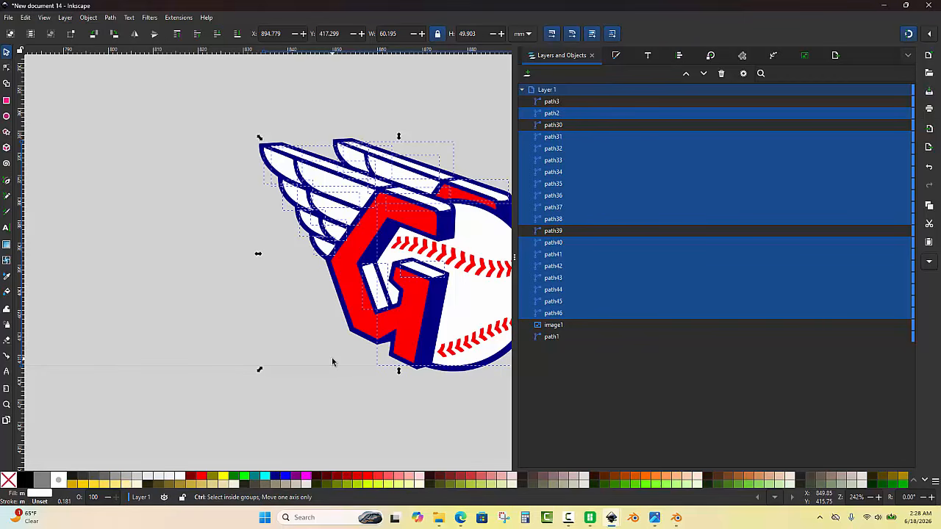
key(ctrl+k)
ctrl+scroll(325, 353, down, 1)
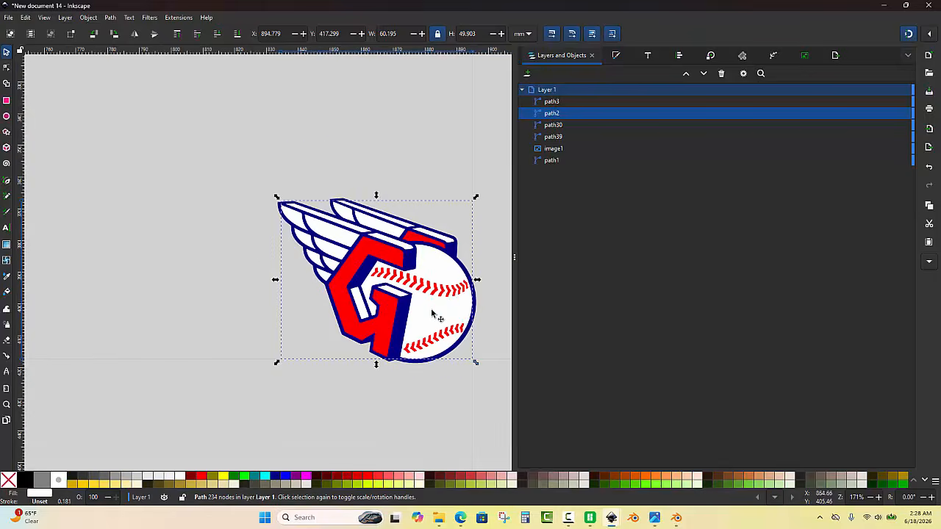
Select the red G face and the red shape on the back wing, unite them into one path and deselect.
ctrl+scroll(441, 309, up, 2)
click(316, 204)
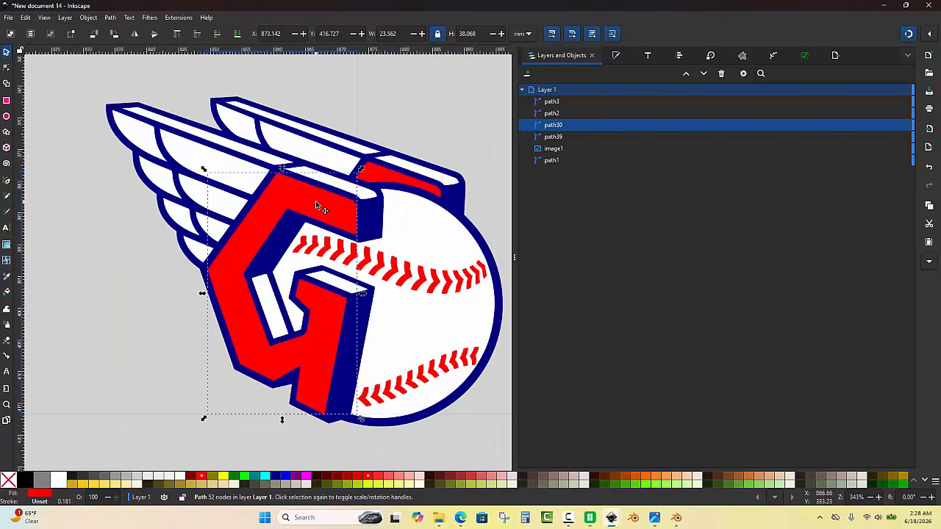
key(shift)
shift+click(394, 184)
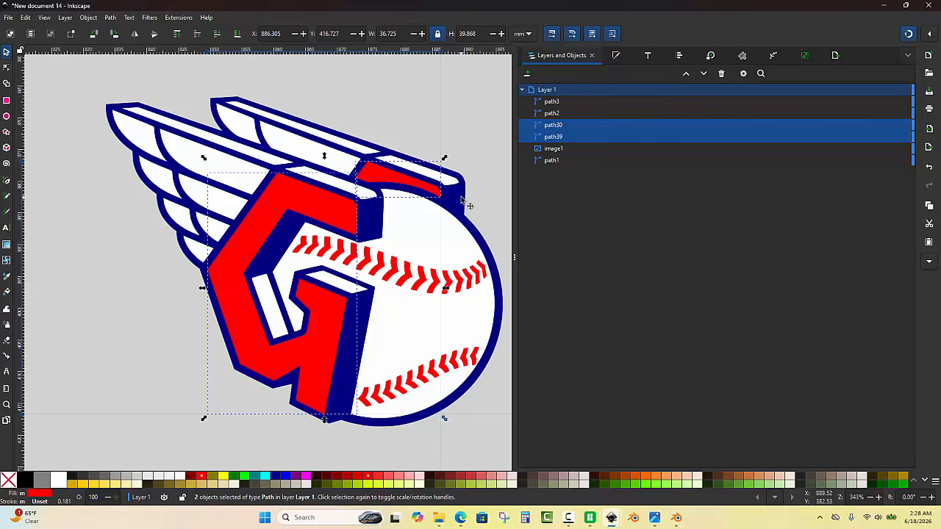
key(ctrl+plus)
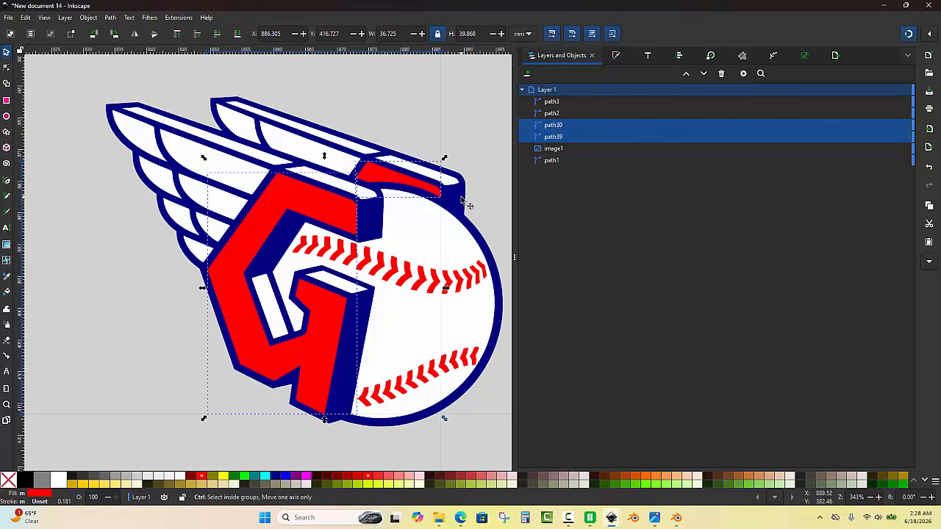
click(425, 293)
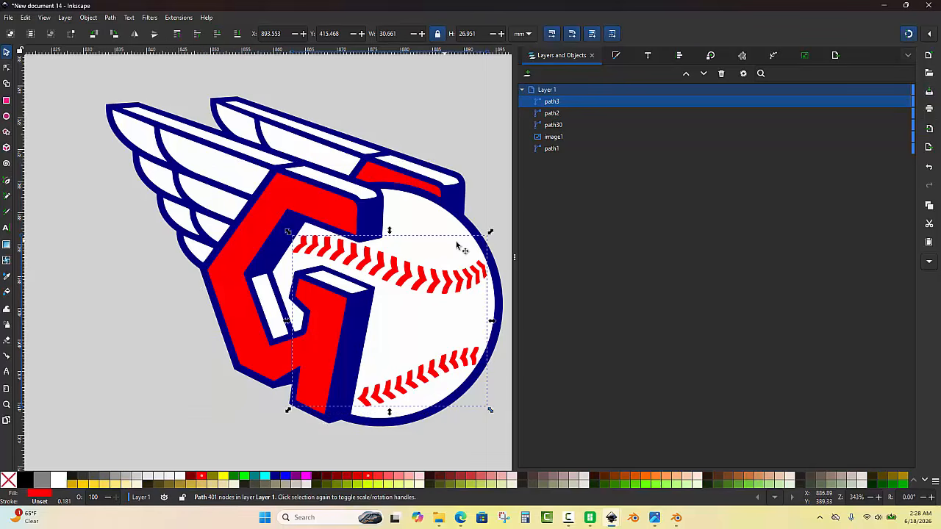
click(484, 187)
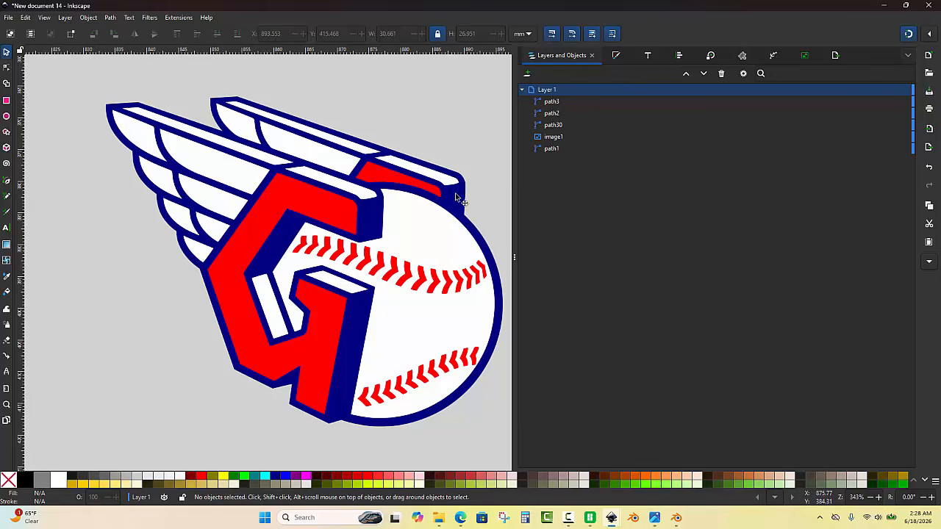
Toggle the visibility of path1 and path30 off and on to check the navy base and the red G part.
click(559, 149)
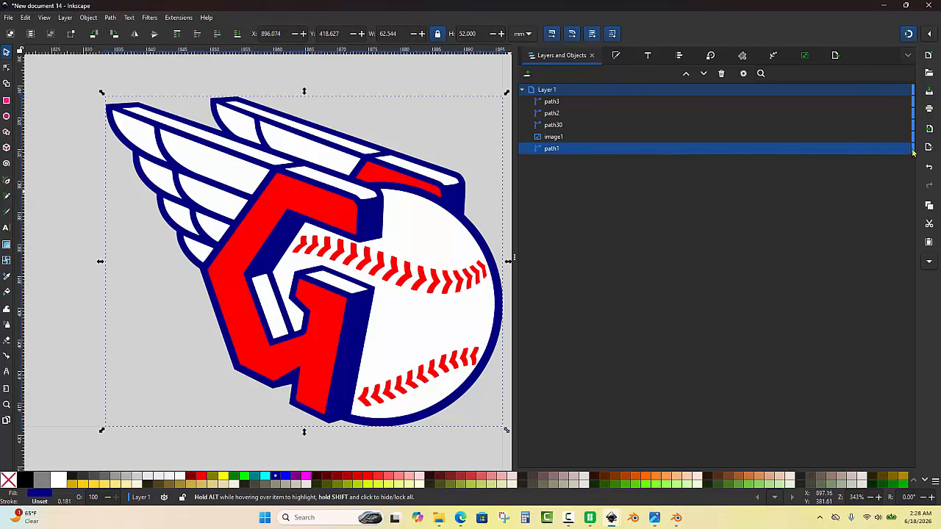
click(893, 148)
click(893, 148)
click(893, 148)
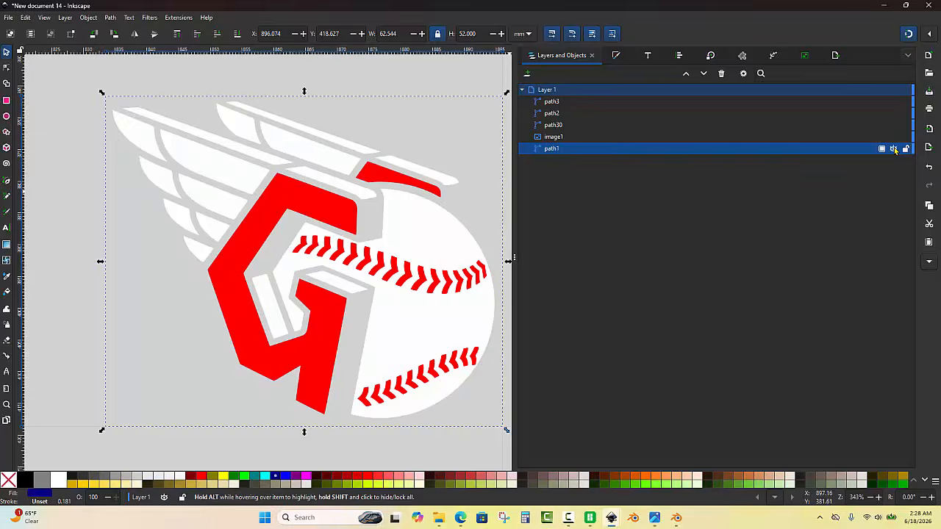
click(894, 149)
click(893, 125)
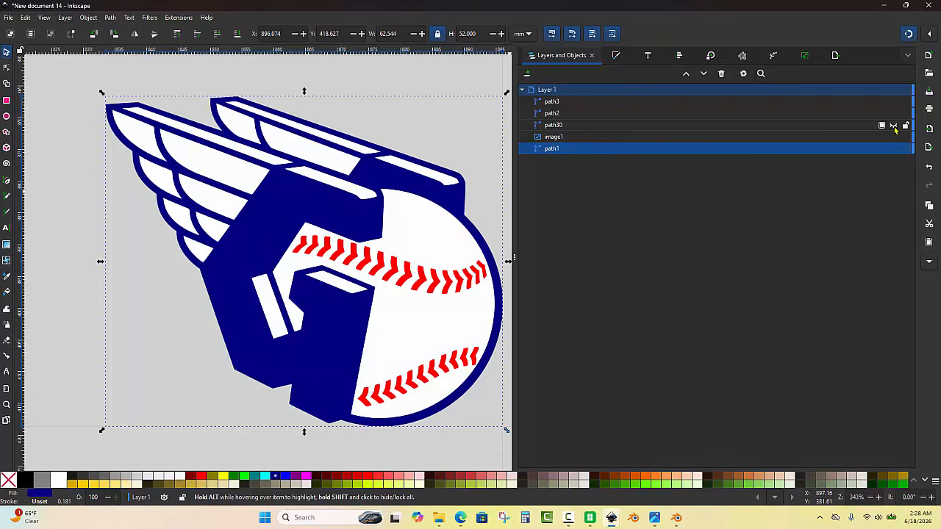
click(894, 125)
click(893, 125)
click(893, 125)
Toggle the visibility of path2 and path3 off and on to check the white areas and red stitches, then deselect.
click(894, 113)
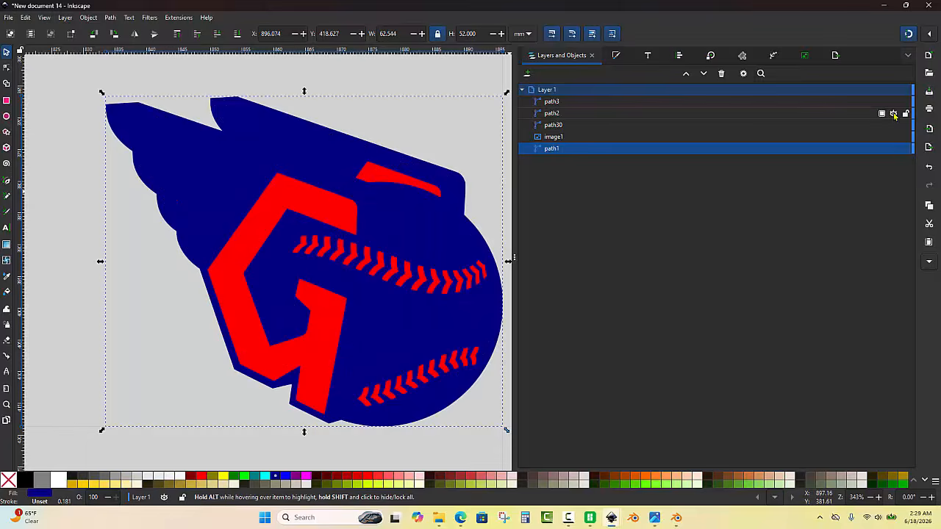
click(893, 113)
click(893, 113)
click(893, 113)
click(893, 113)
click(893, 113)
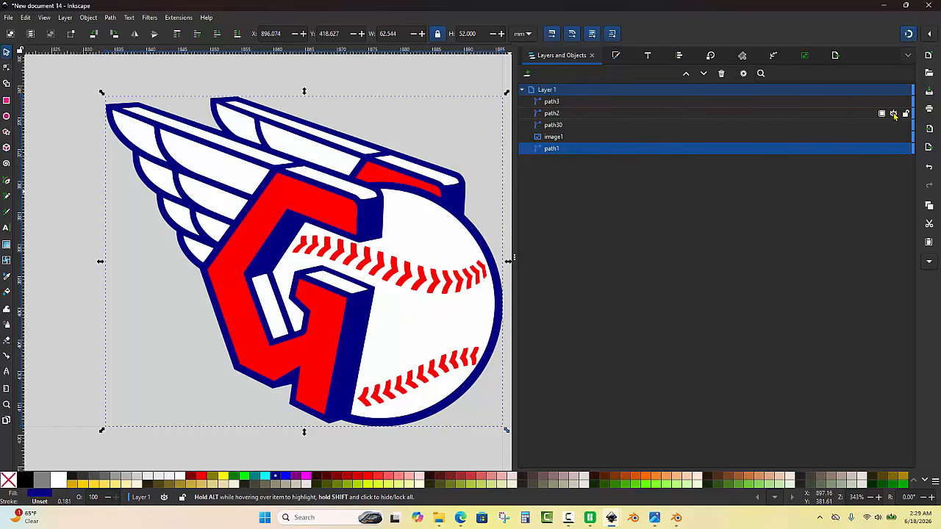
click(893, 101)
click(893, 102)
click(893, 101)
click(893, 102)
click(333, 106)
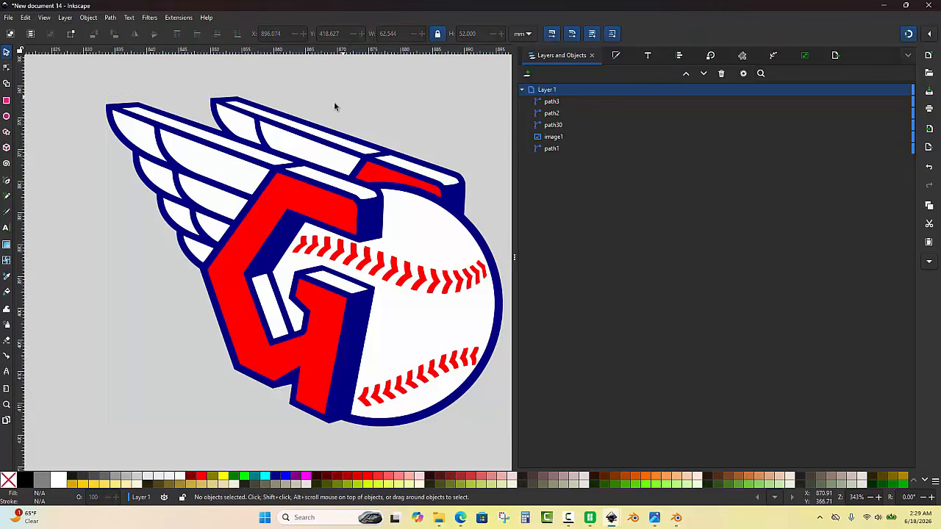
Save the drawing to the Desktop as an Inkscape SVG named Guardians.
ctrl+scroll(284, 129, down, 1)
key(ctrl+s)
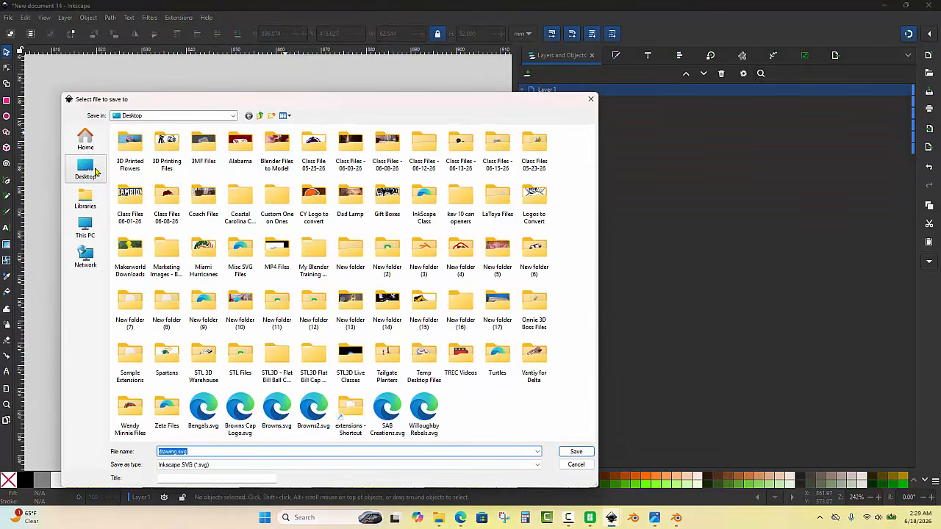
click(86, 169)
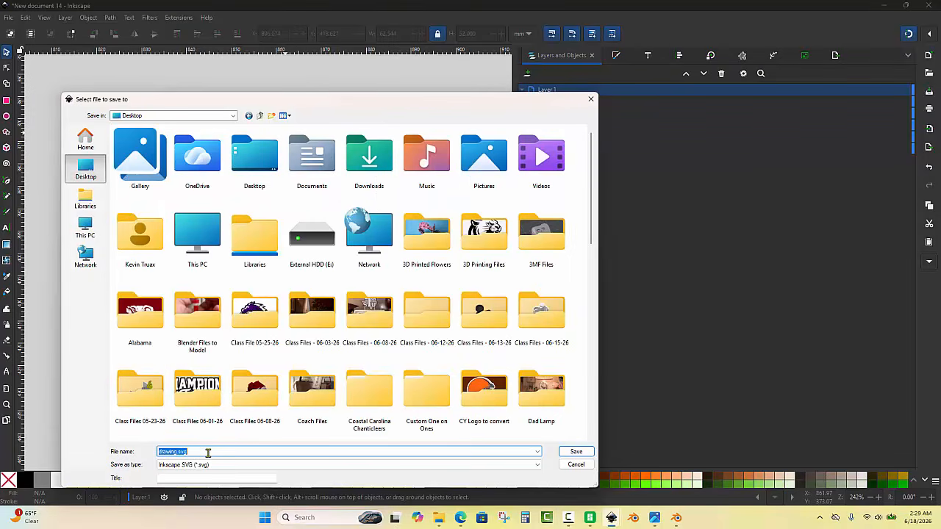
text(Sweat)
key(BackSpace)
key(BackSpace)
key(BackSpace)
key(BackSpace)
key(BackSpace)
text(Guardians)
click(570, 451)
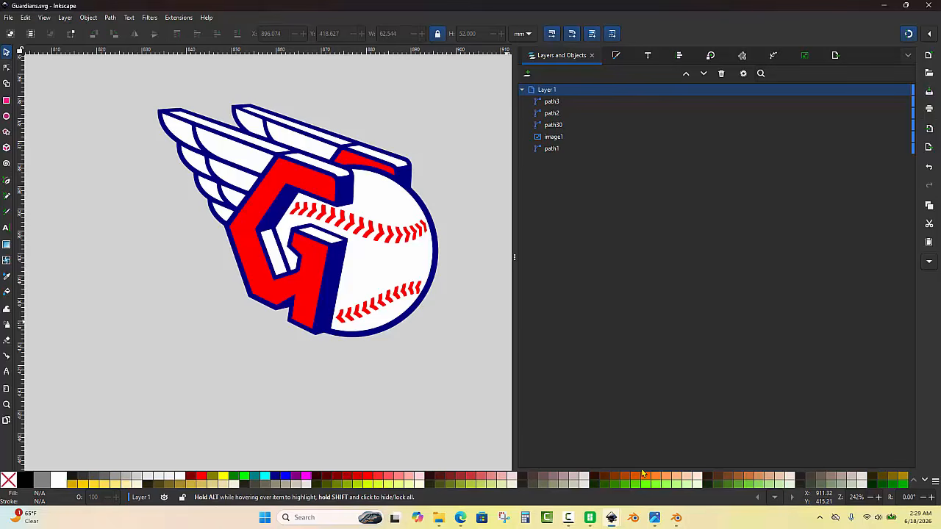
Switch to Bambu Studio and import Guardians.svg from the Desktop onto the plate.
click(589, 519)
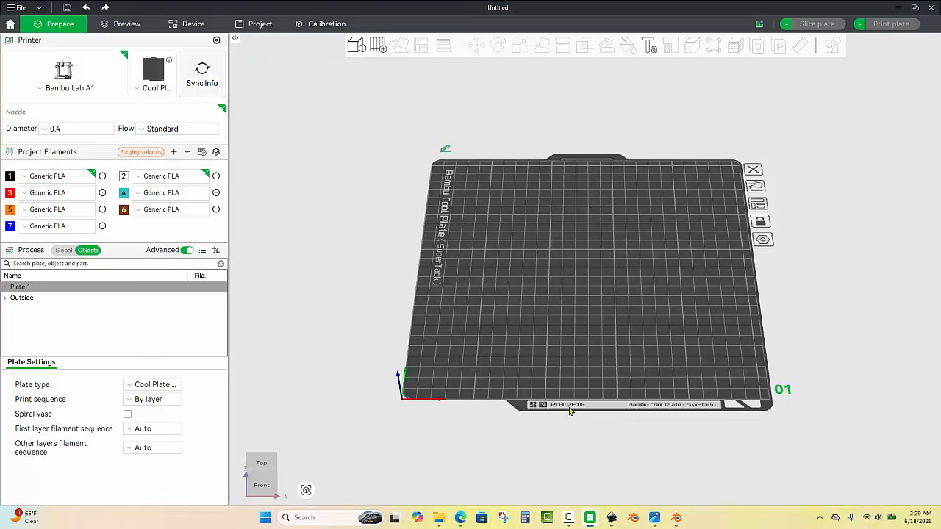
drag(575, 415, 579, 416)
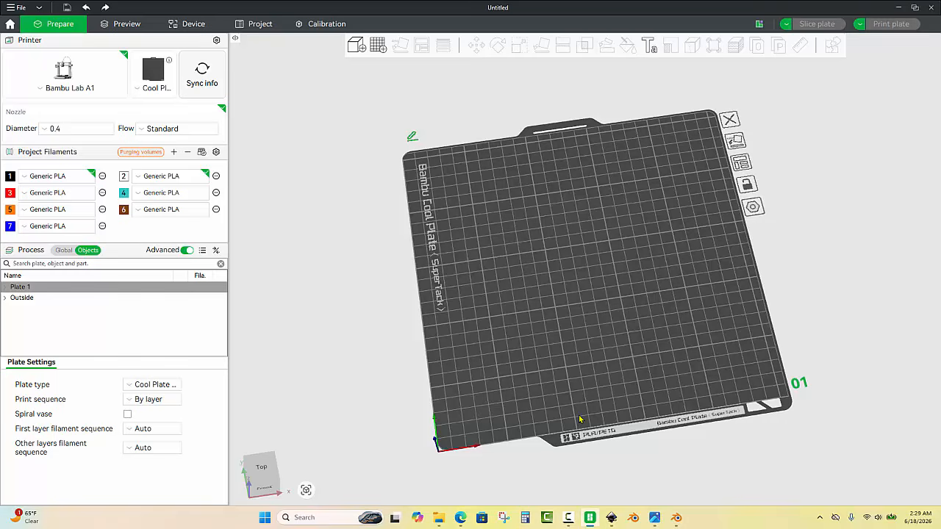
key(ctrl+i)
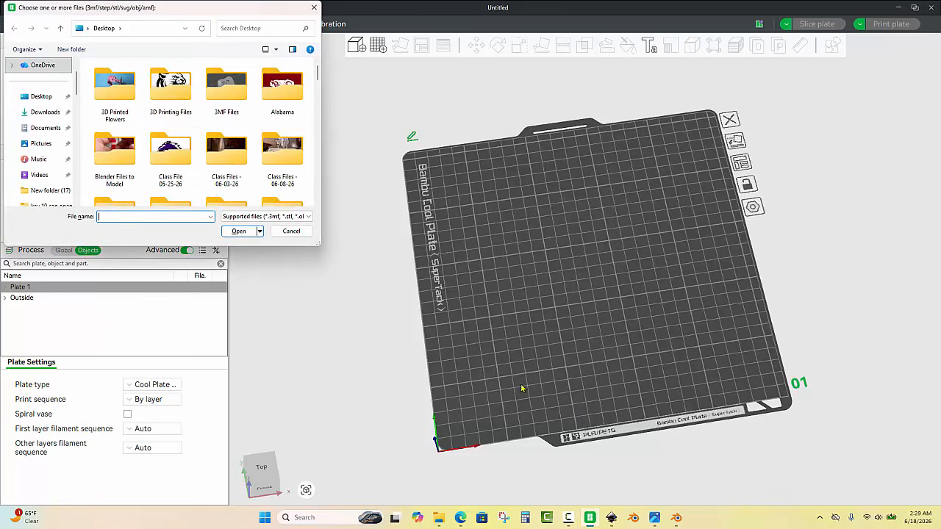
scroll(125, 127, down, 10)
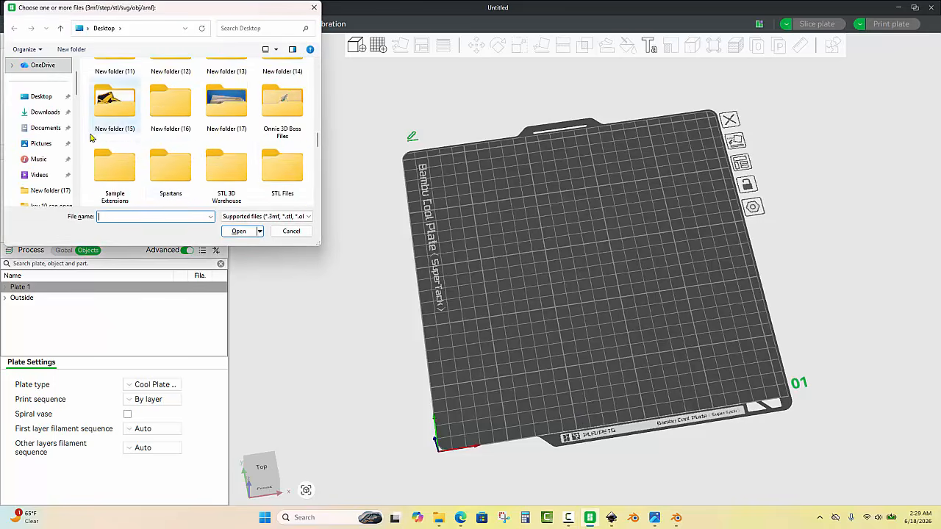
double_click(287, 110)
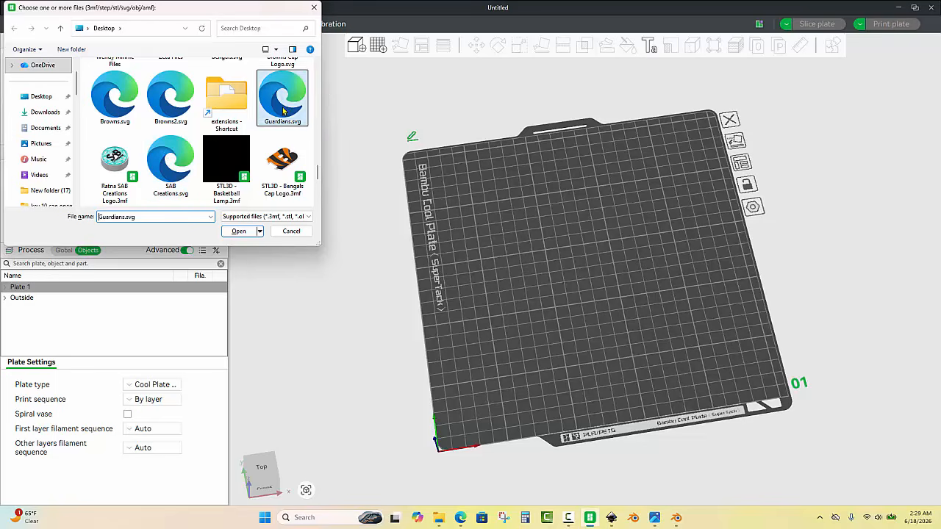
scroll(661, 243, up, 5)
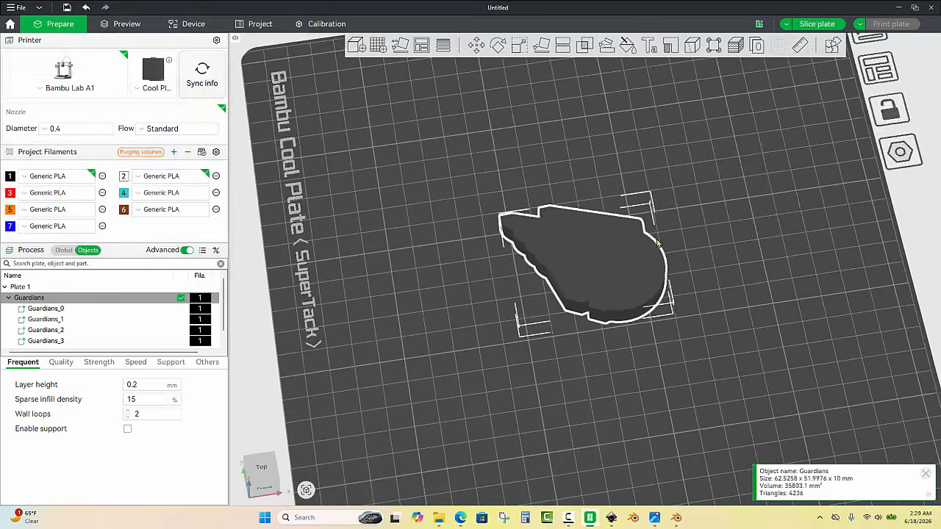
scroll(674, 253, up, 3)
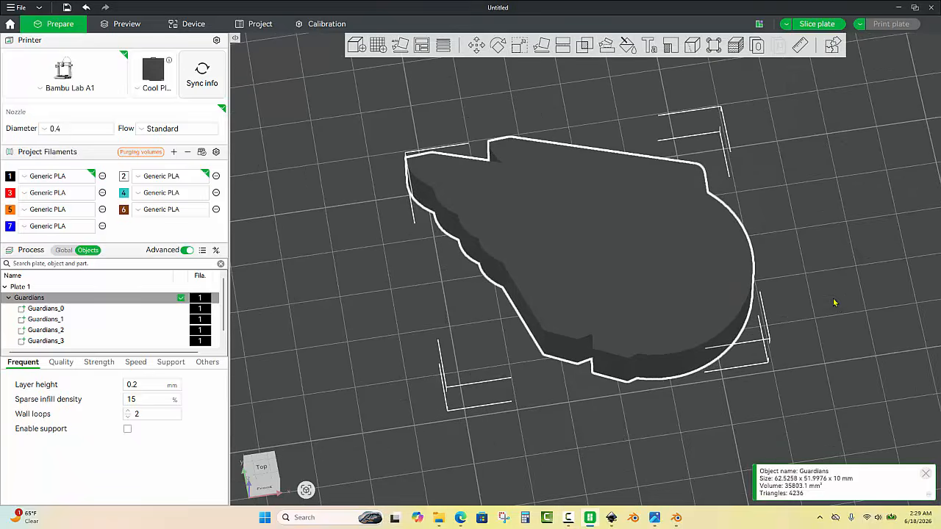
Scale the whole Guardians object to a Z size of 1 mm without changing its width and depth, and deselect it.
drag(834, 300, 779, 326)
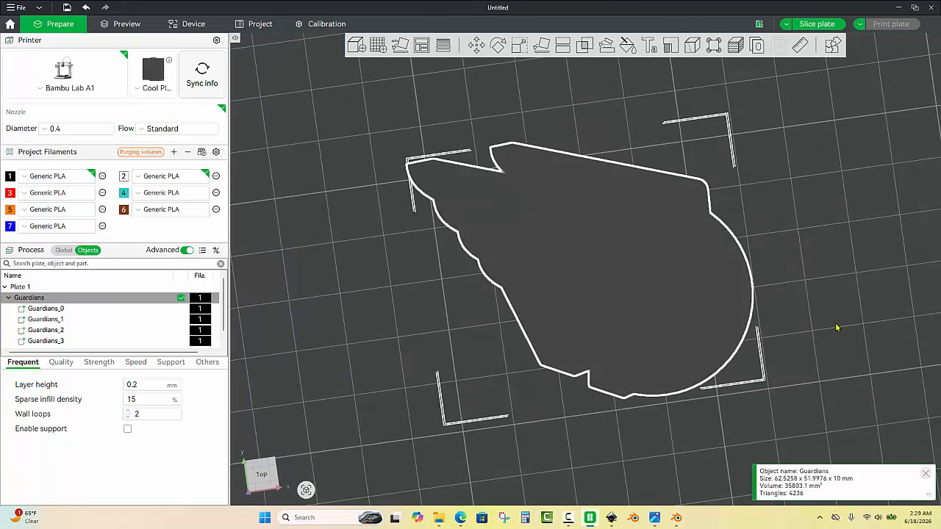
click(519, 47)
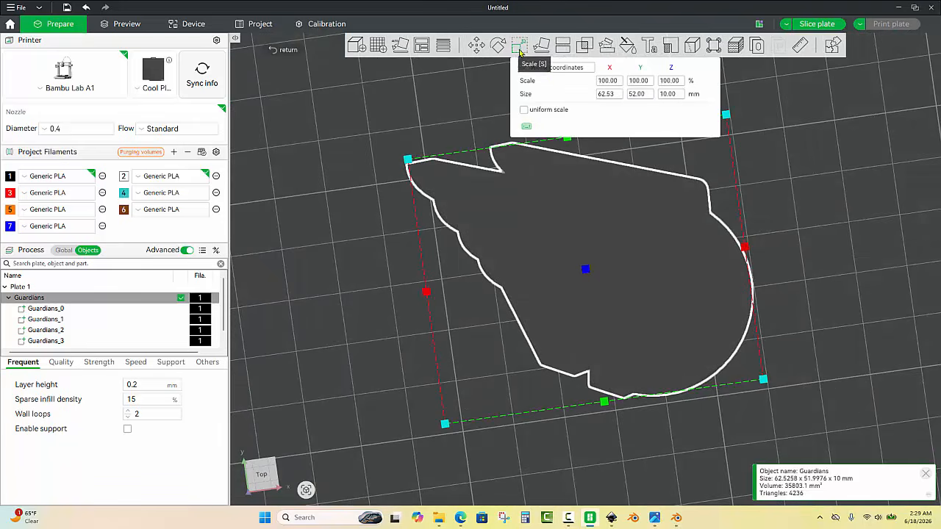
click(681, 94)
text(1)
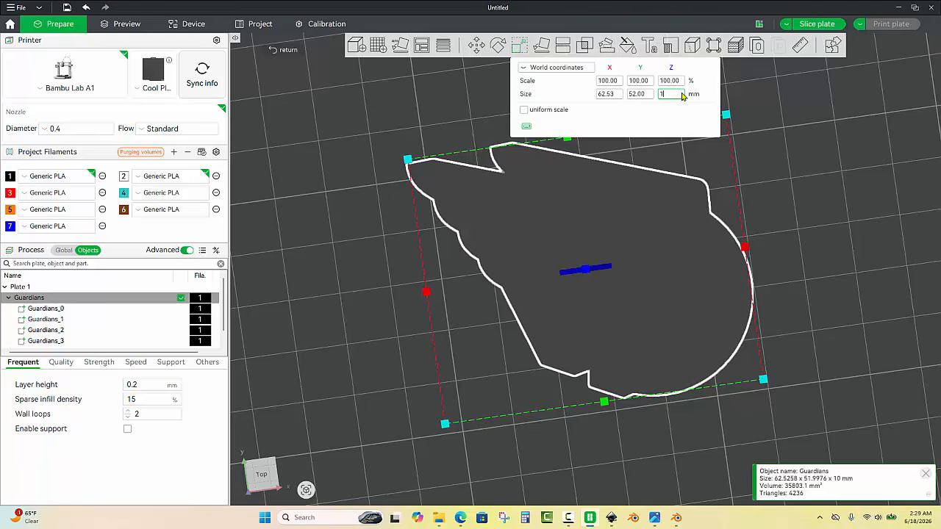
key(Return)
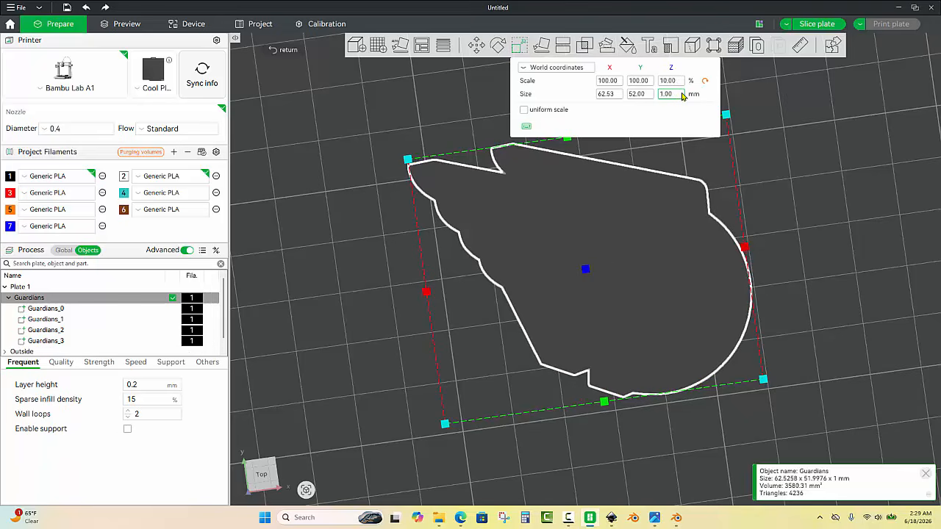
drag(358, 237, 355, 203)
click(355, 205)
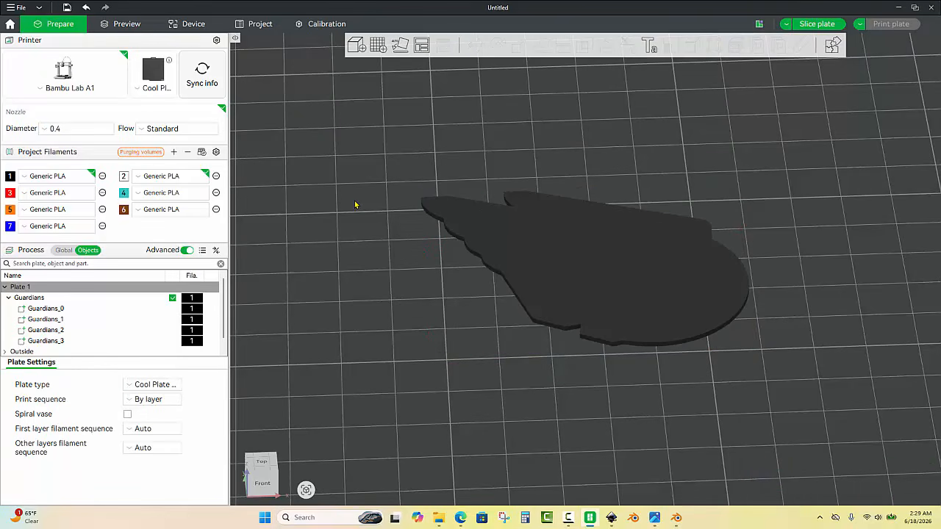
Assign blue filament 7 to the base part Guardians_0 and red filament 3 to the G part Guardians_1.
click(72, 310)
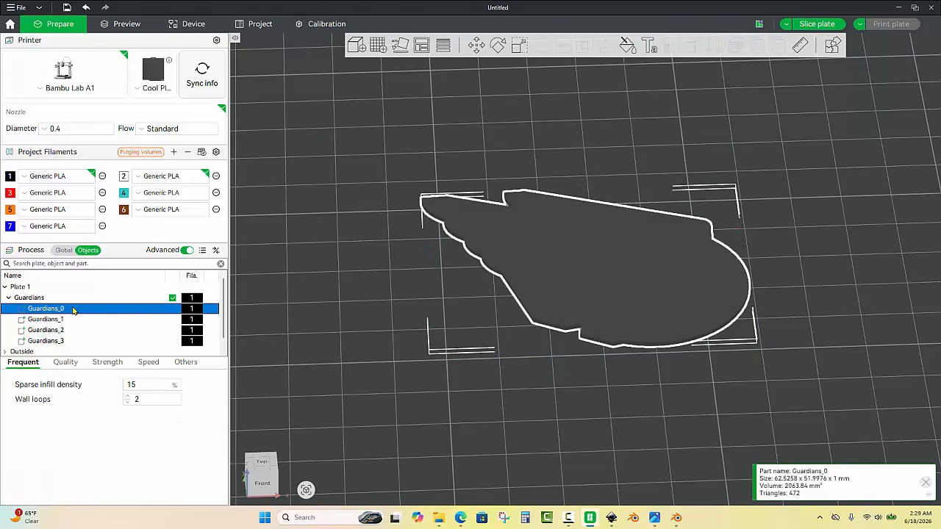
key(7)
click(70, 321)
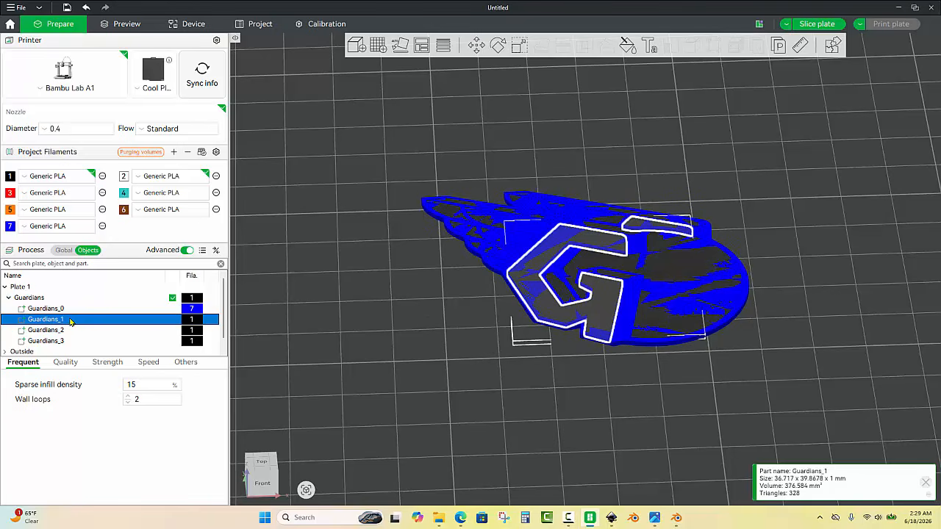
key(3)
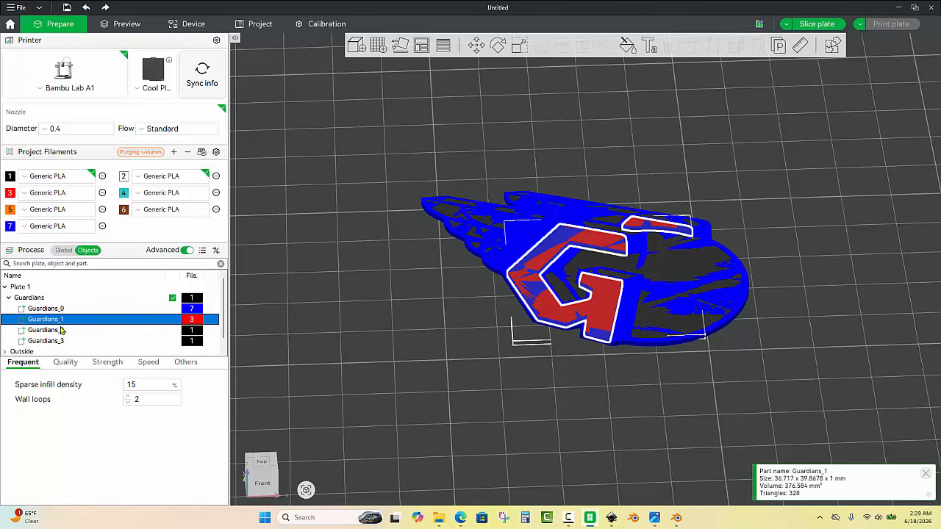
Assign white filament 2 to Guardians_2 and red filament 3 to the stitching part Guardians_3.
click(61, 331)
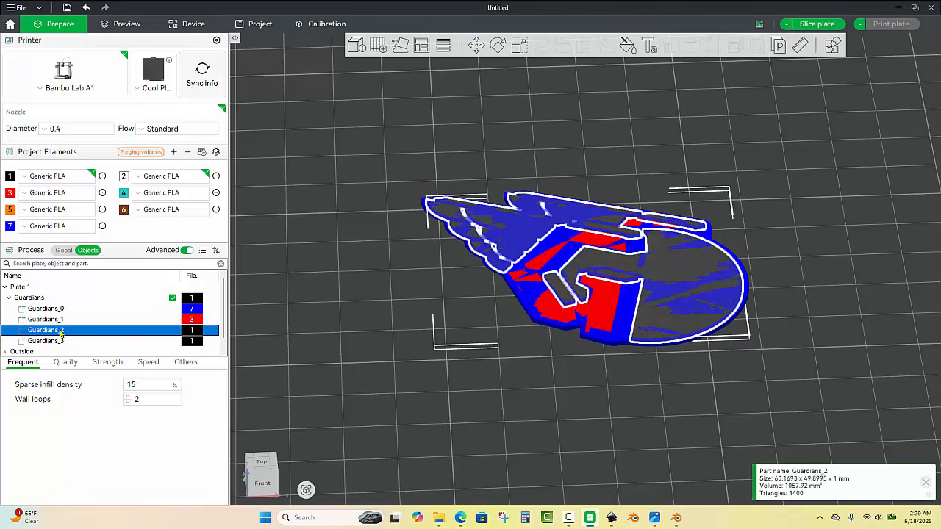
key(2)
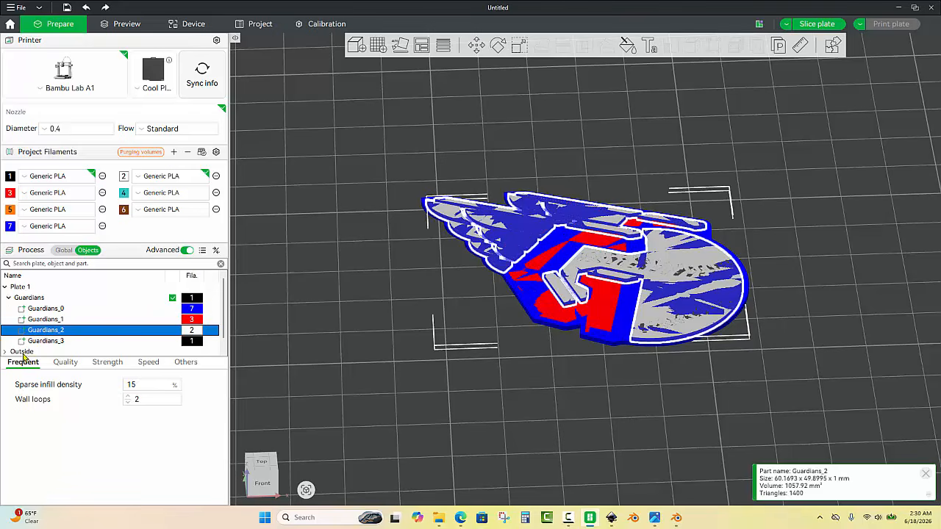
click(41, 341)
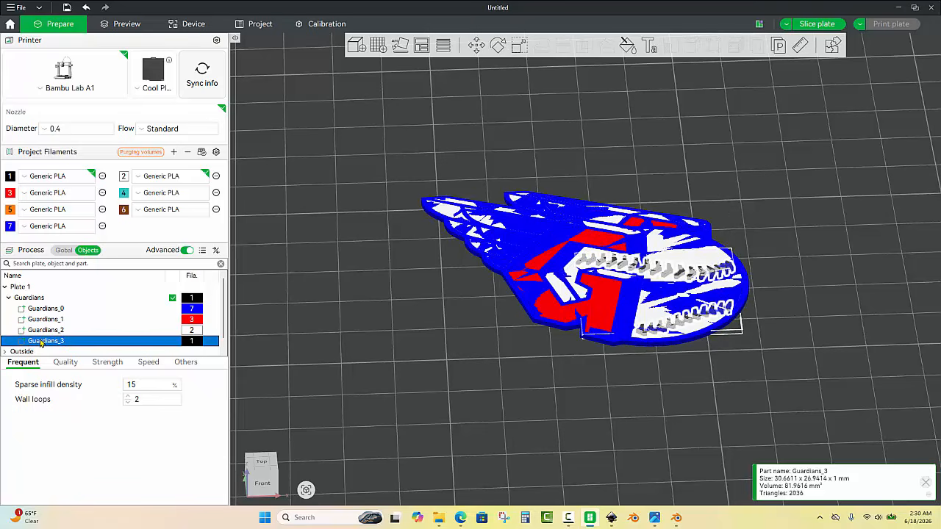
key(3)
click(41, 342)
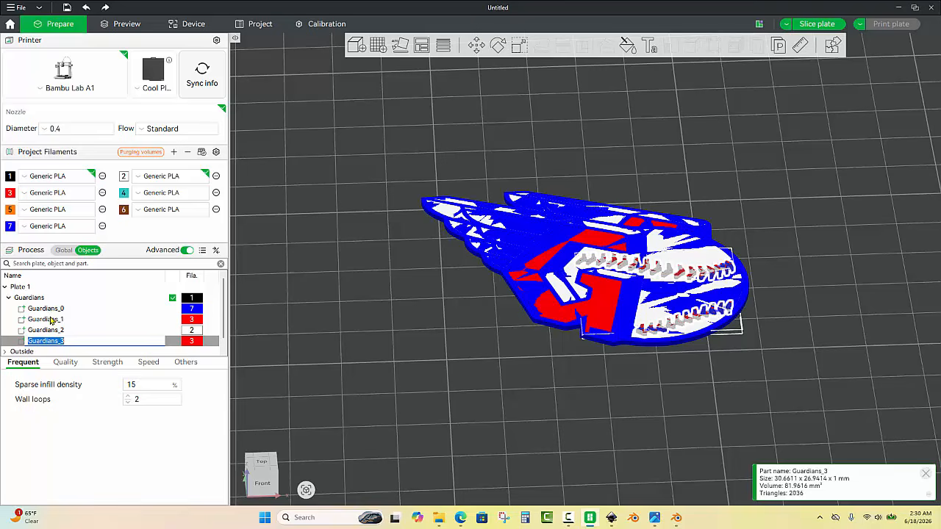
Move the red G part Guardians_1 to a Z position of 1 mm.
click(51, 320)
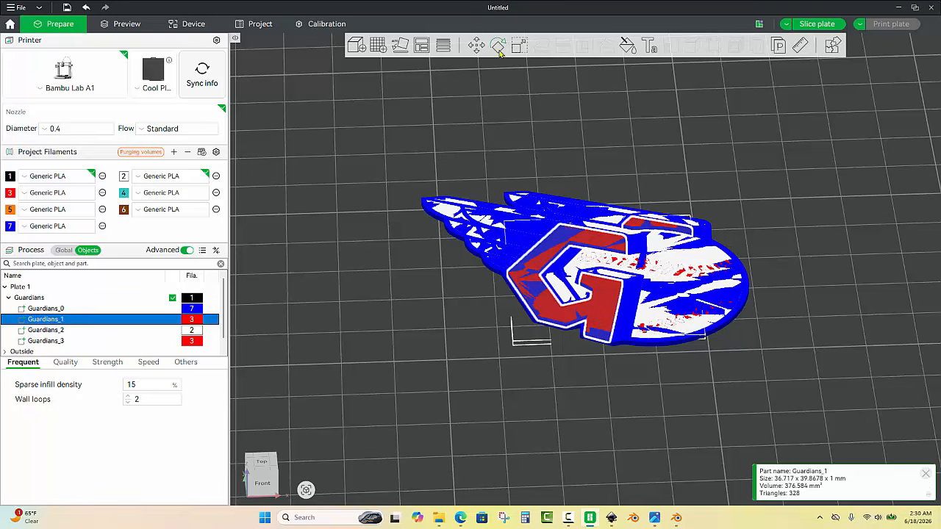
click(476, 46)
click(717, 85)
double_click(717, 82)
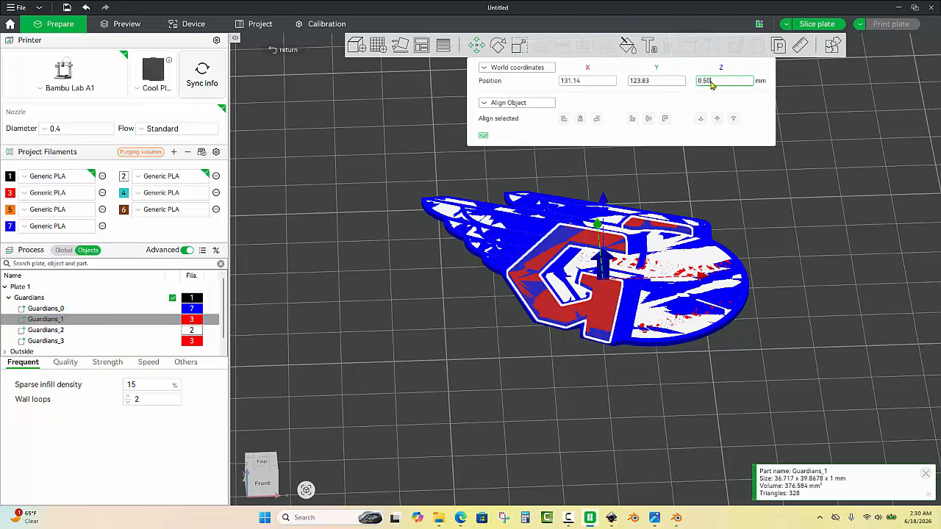
text(1)
key(Return)
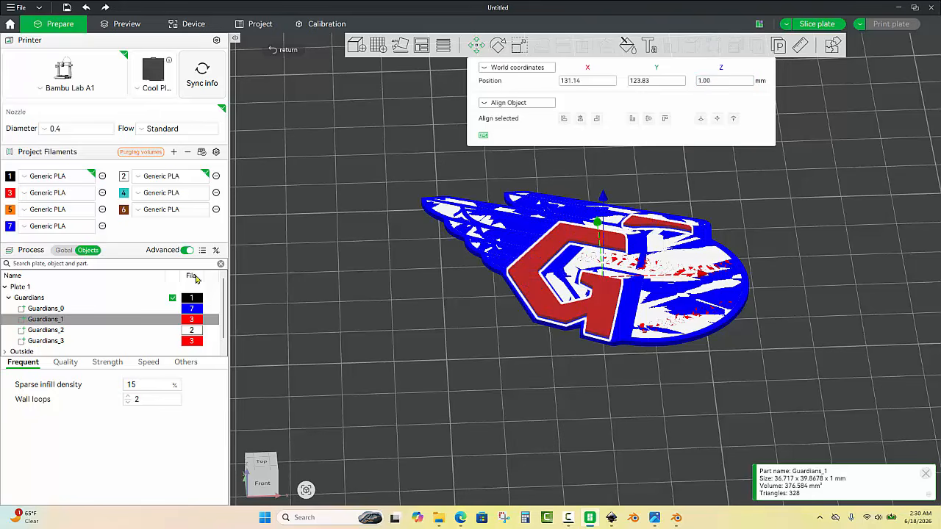
Raise the white part Guardians_2 to a Z position of 1 mm.
click(78, 331)
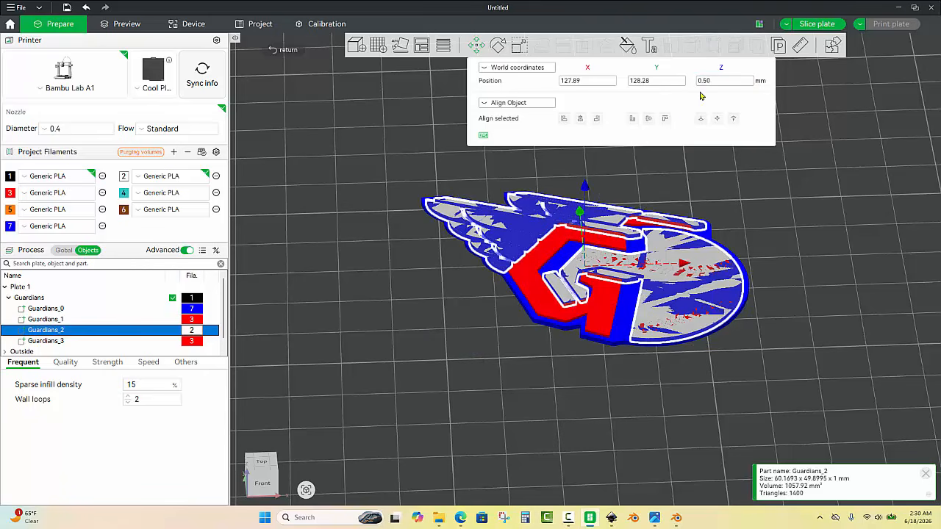
click(732, 83)
double_click(731, 83)
text(1)
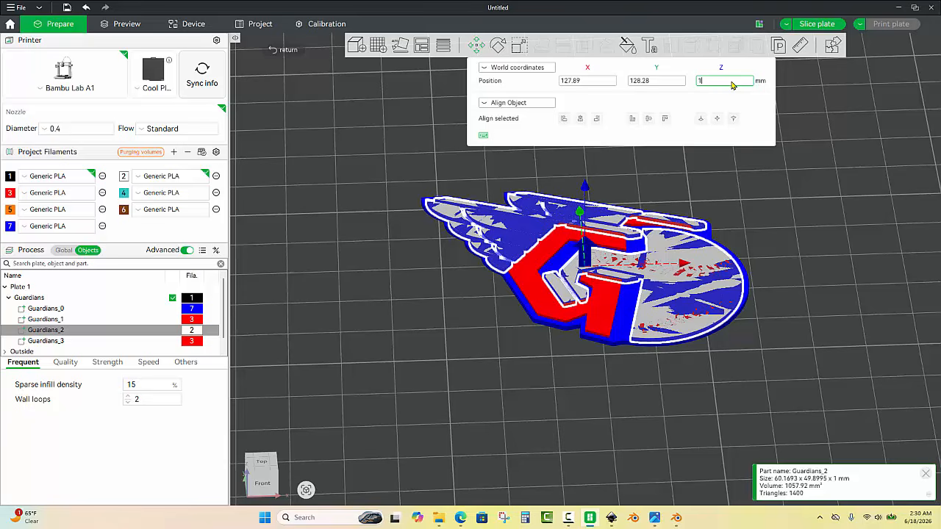
key(Return)
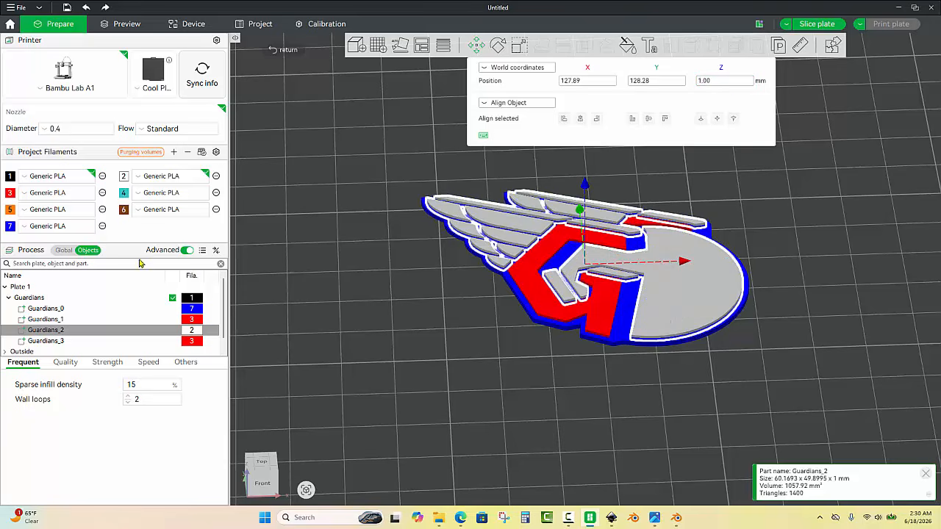
Raise the stitching part Guardians_3 to a Z position of 1.5 mm and deselect it.
click(71, 342)
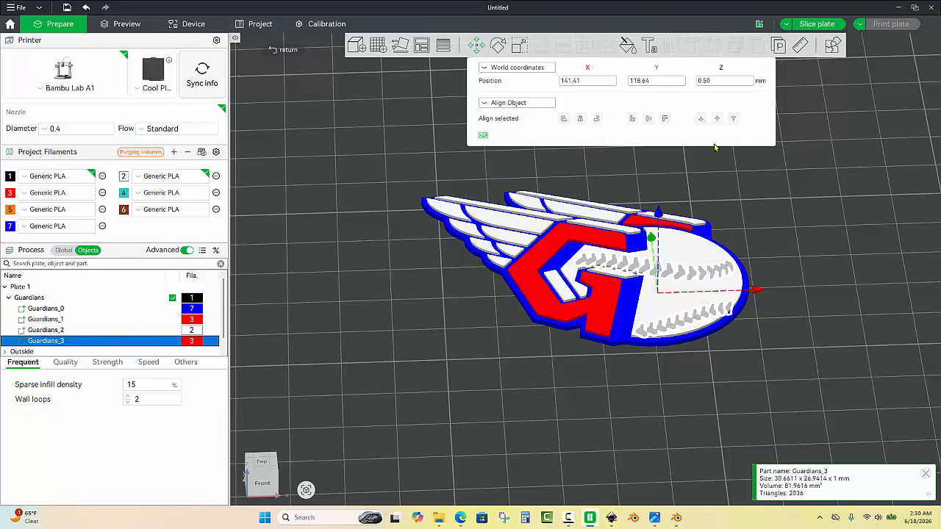
click(731, 83)
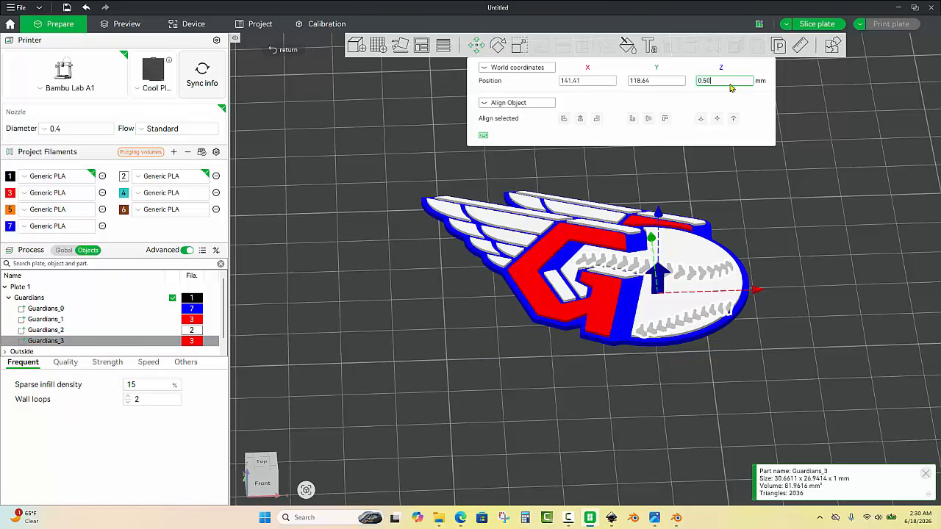
key(ctrl+a)
text(1.5)
key(Return)
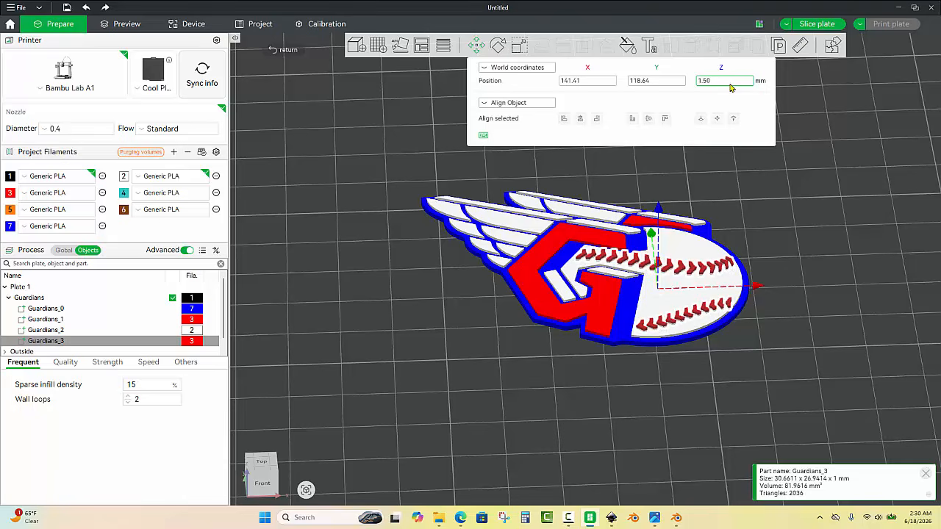
key(Escape)
click(502, 321)
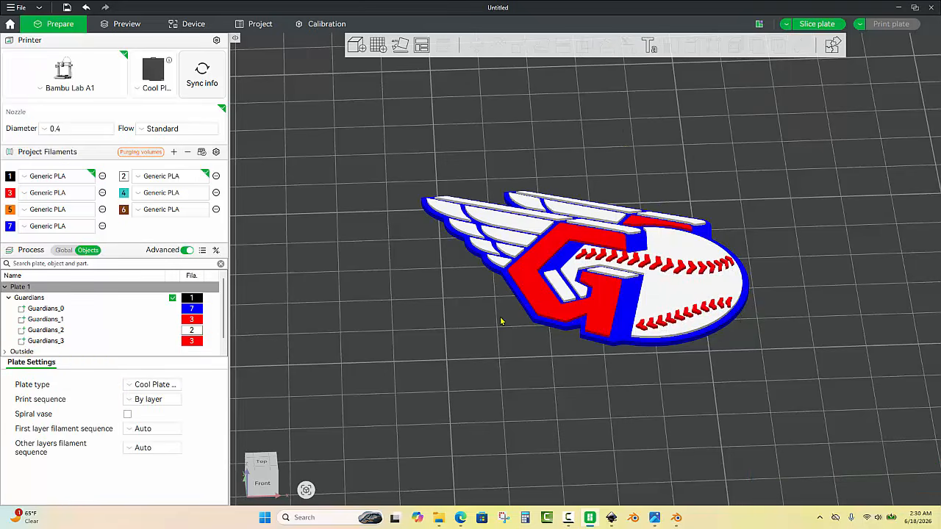
Check the whole logo's overall dimensions and examine its stacked color layers from the front and from above.
click(558, 287)
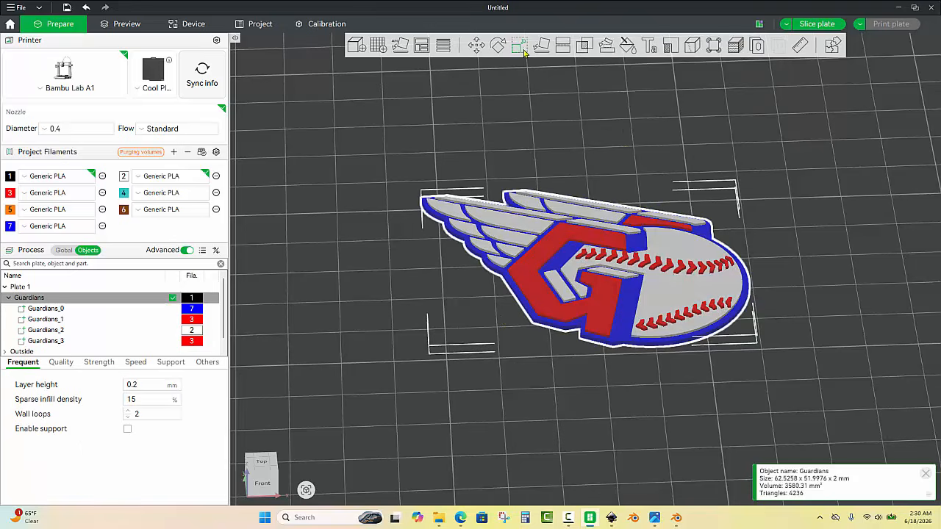
click(527, 53)
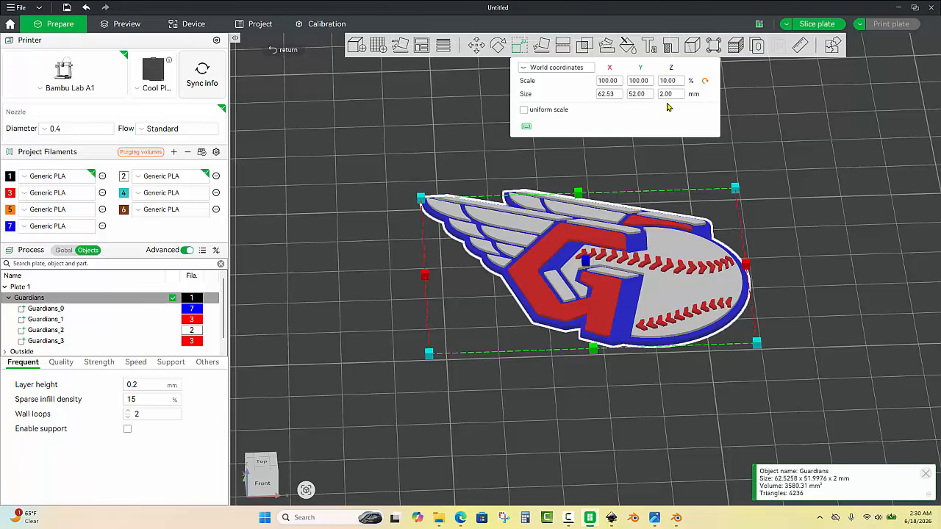
click(760, 201)
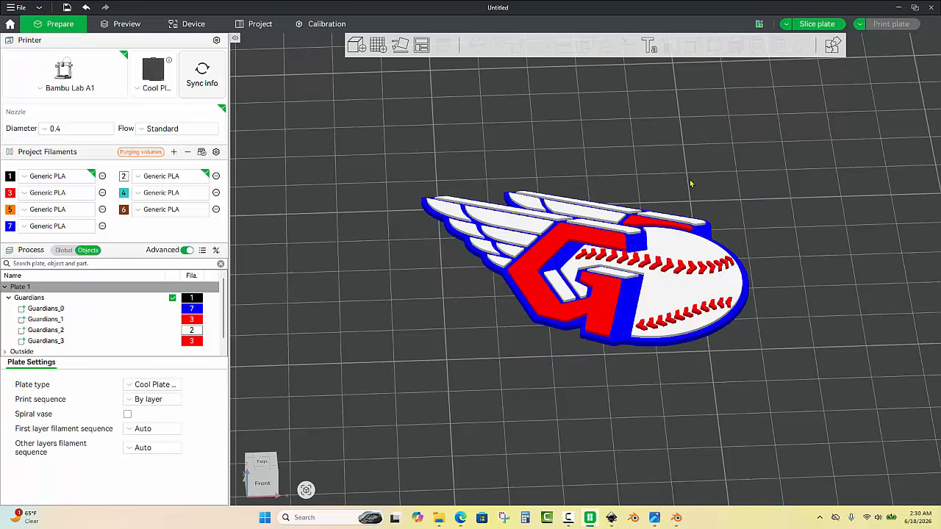
key(1)
key(3)
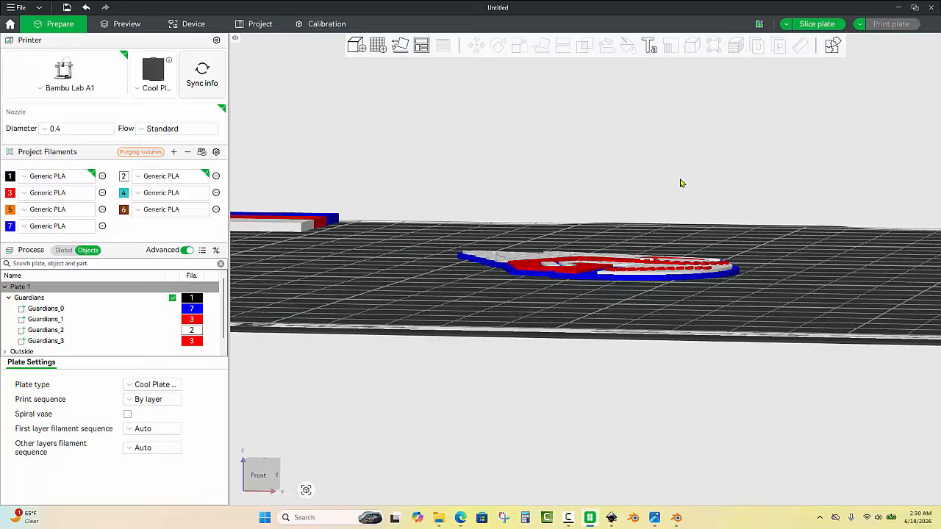
drag(681, 177, 683, 179)
key(1)
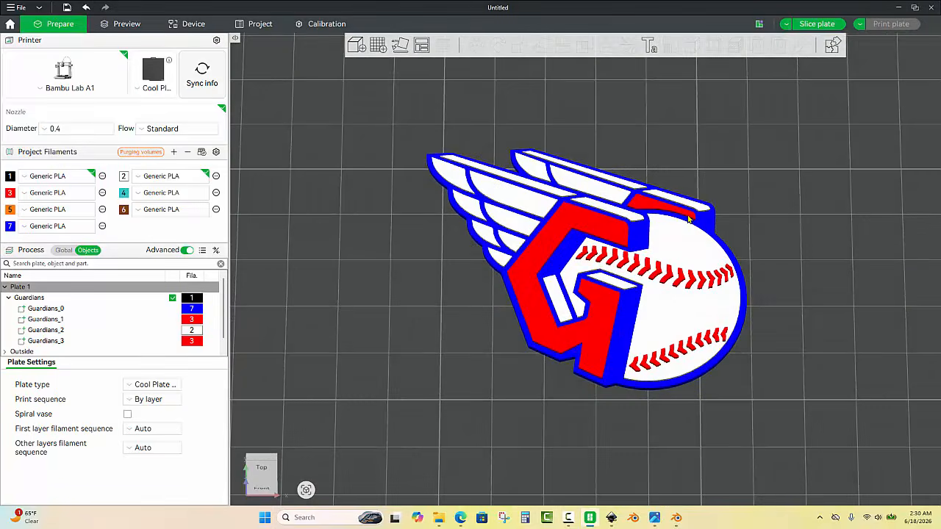
scroll(684, 244, down, 2)
drag(564, 401, 584, 381)
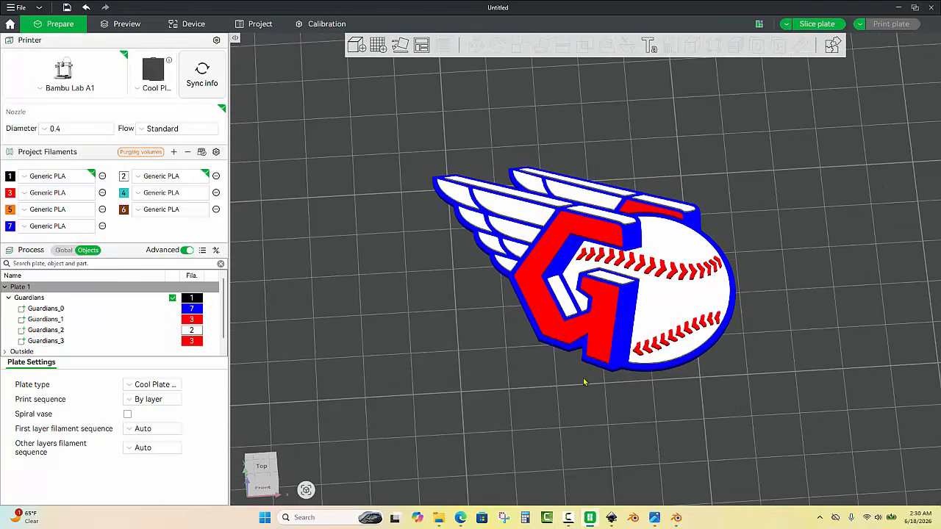